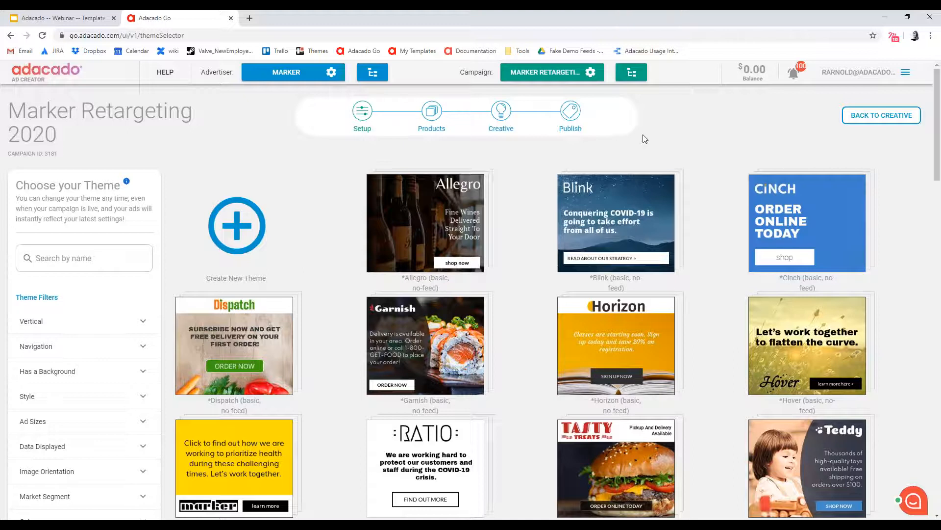
Examine the retail theme gallery, from the basic no-feed themes through to the last product-feed themes
scroll(726, 260, "down", 6)
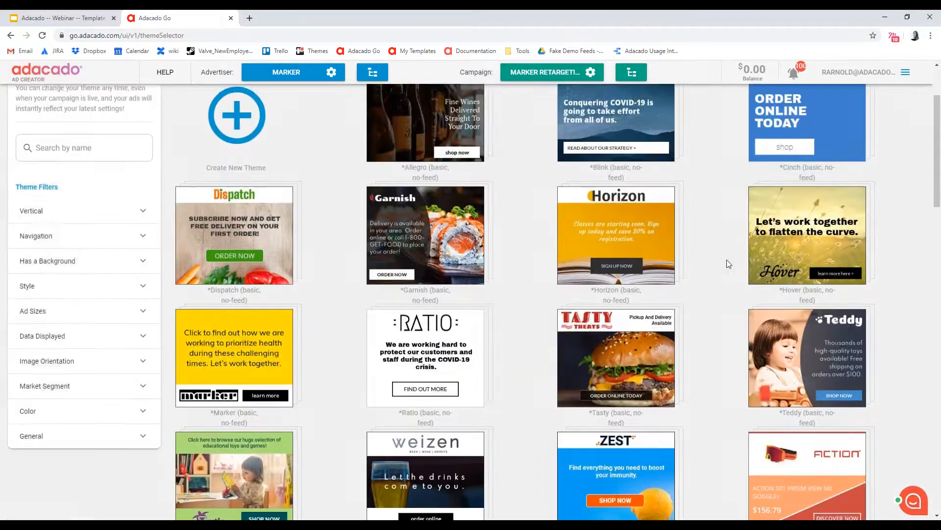
scroll(694, 296, "down", 7)
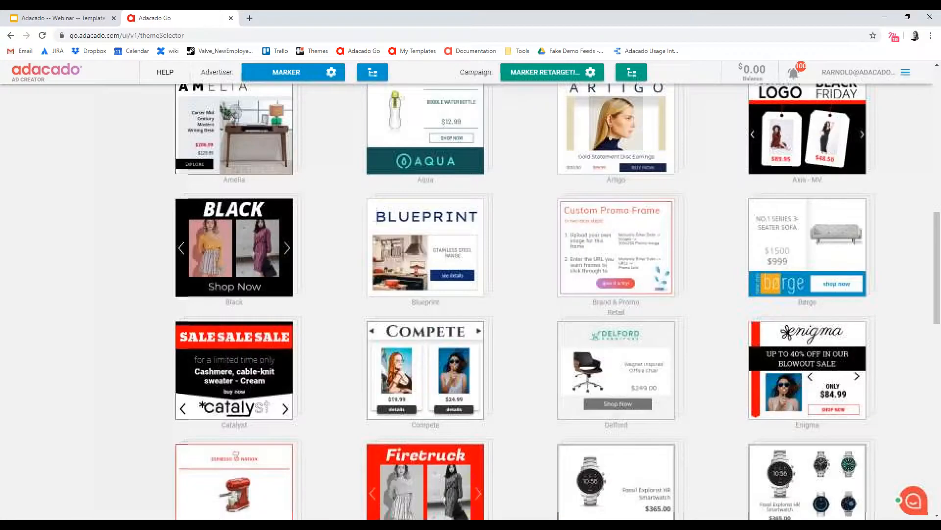
scroll(692, 322, "down", 5)
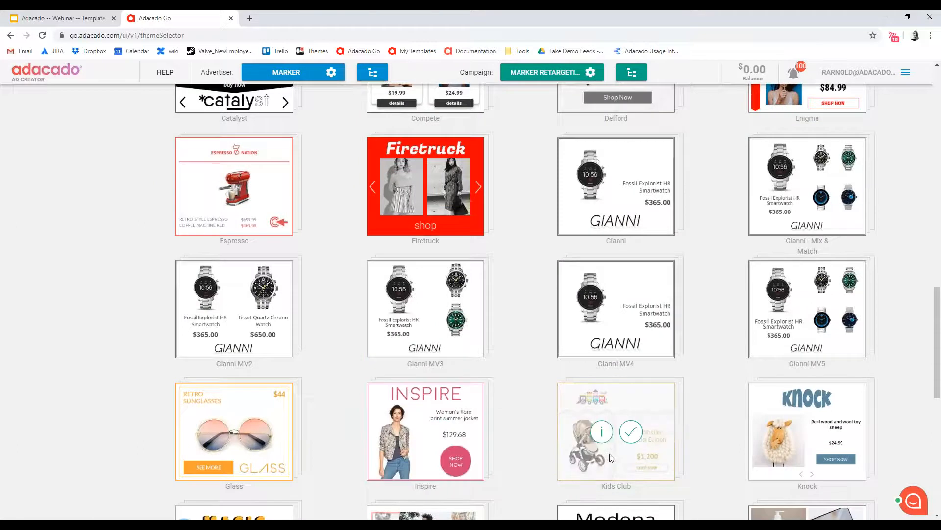
scroll(755, 398, "up", 1)
scroll(754, 398, "down", 6)
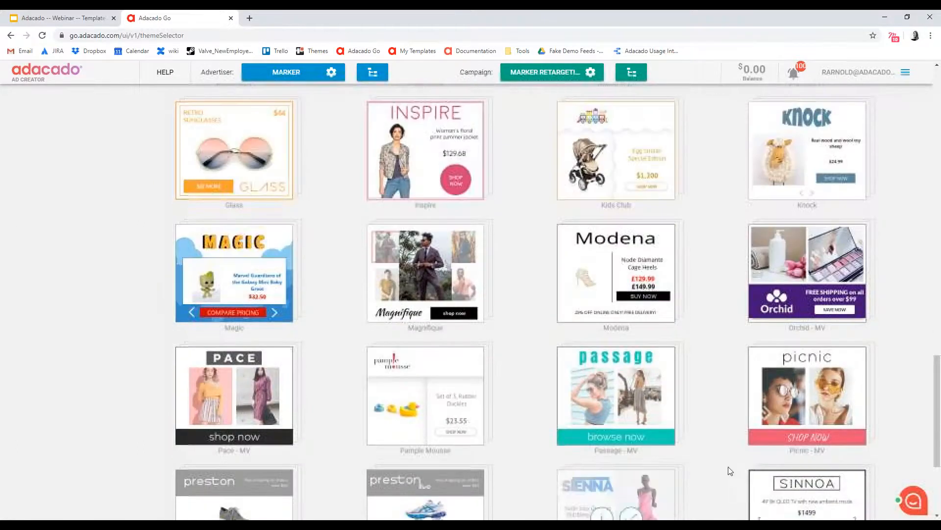
scroll(729, 470, "down", 4)
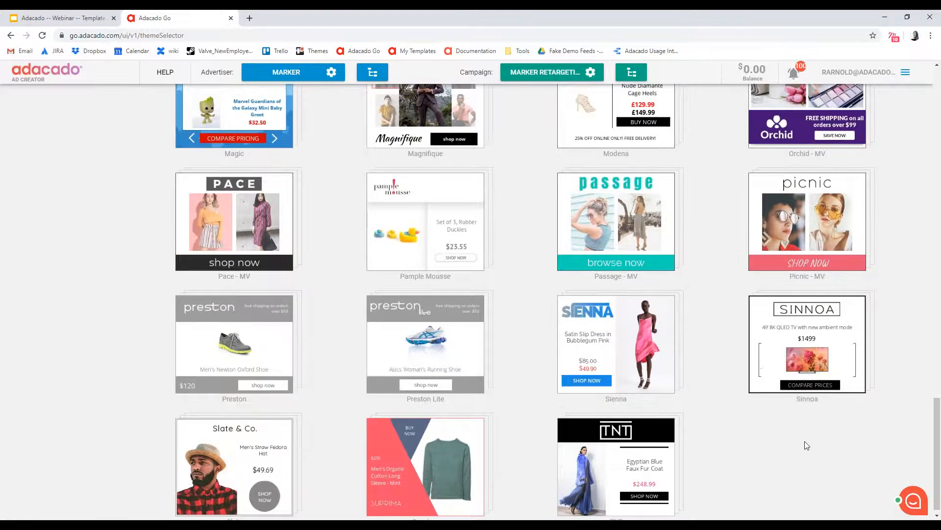
scroll(806, 445, "up", 8)
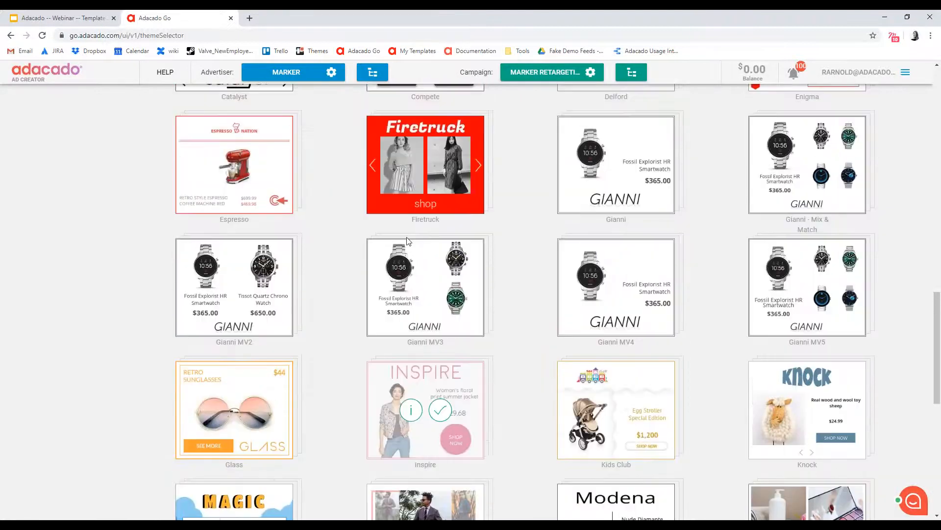
scroll(632, 314, "up", 4)
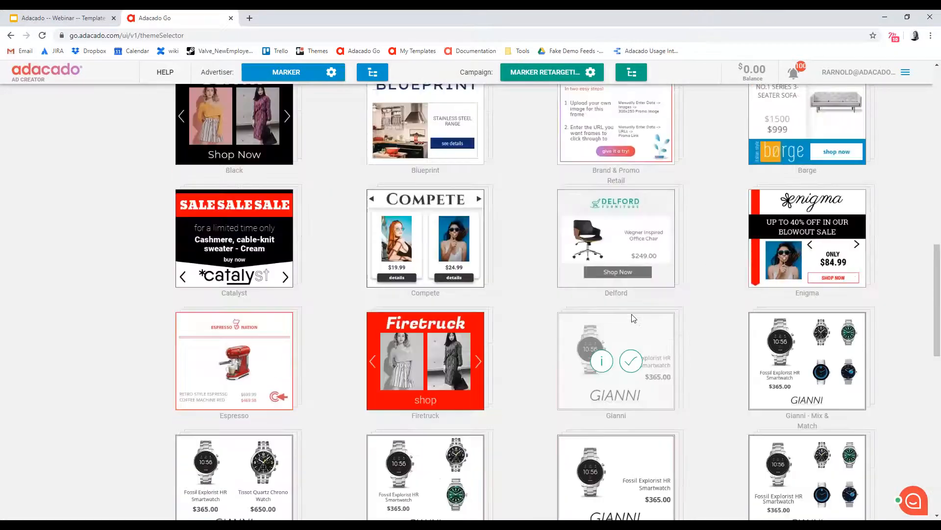
scroll(641, 340, "up", 4)
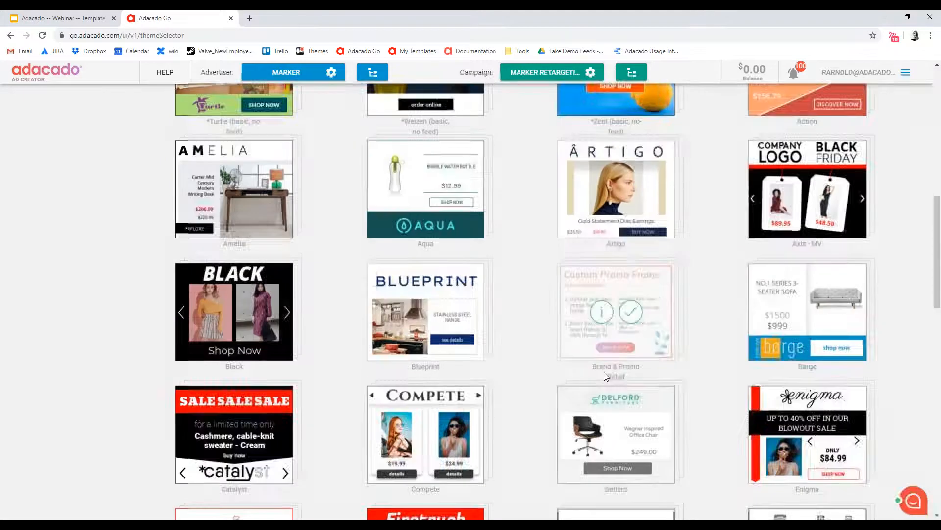
scroll(91, 214, "up", 9)
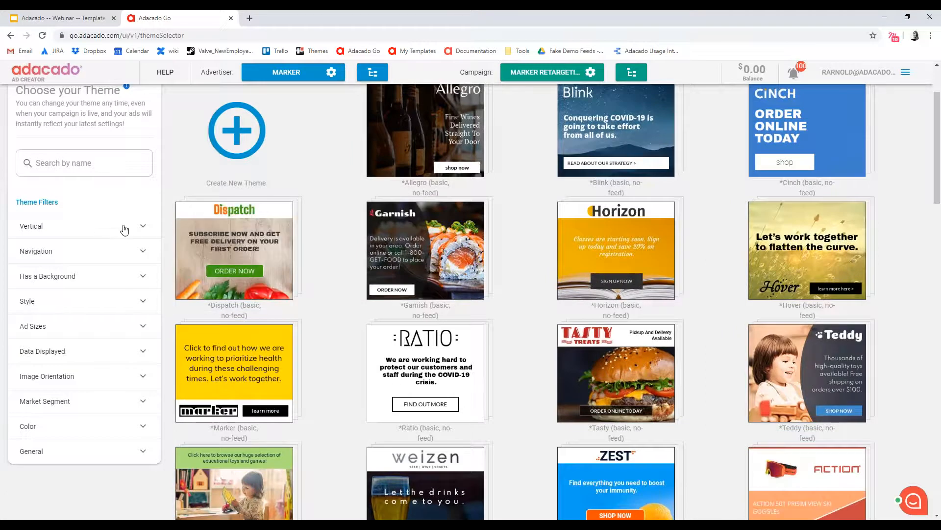
Switch the theme gallery's vertical filter from Retail to Auto and look through the auto themes
left_click(139, 229)
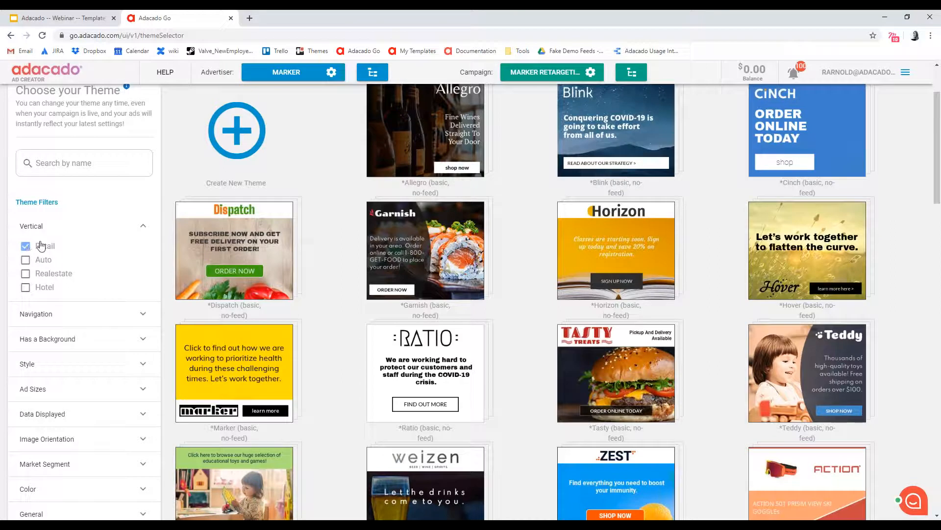
left_click(25, 245)
left_click(25, 259)
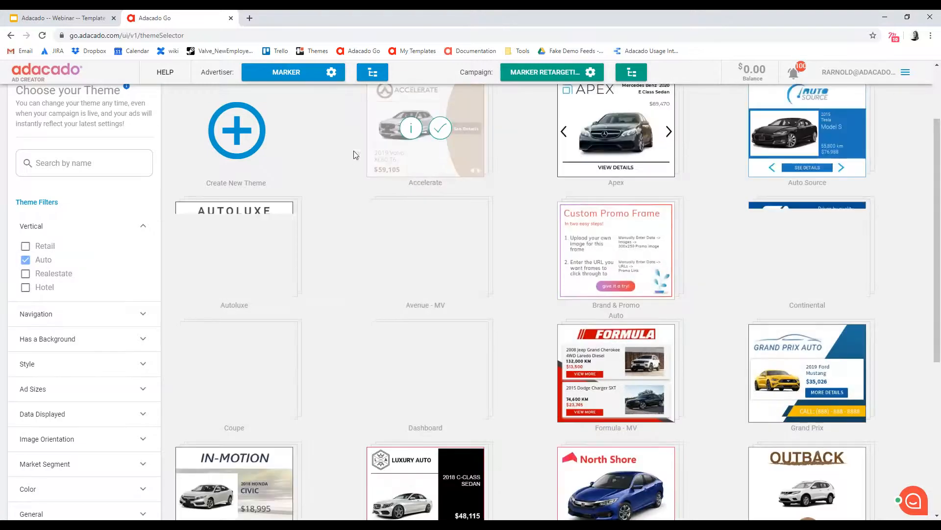
scroll(374, 309, "down", 2)
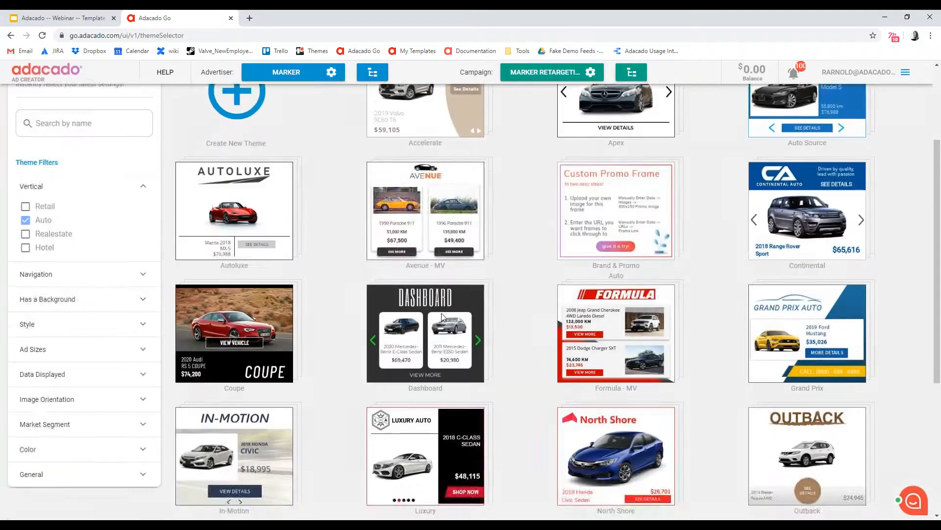
scroll(375, 309, "down", 3)
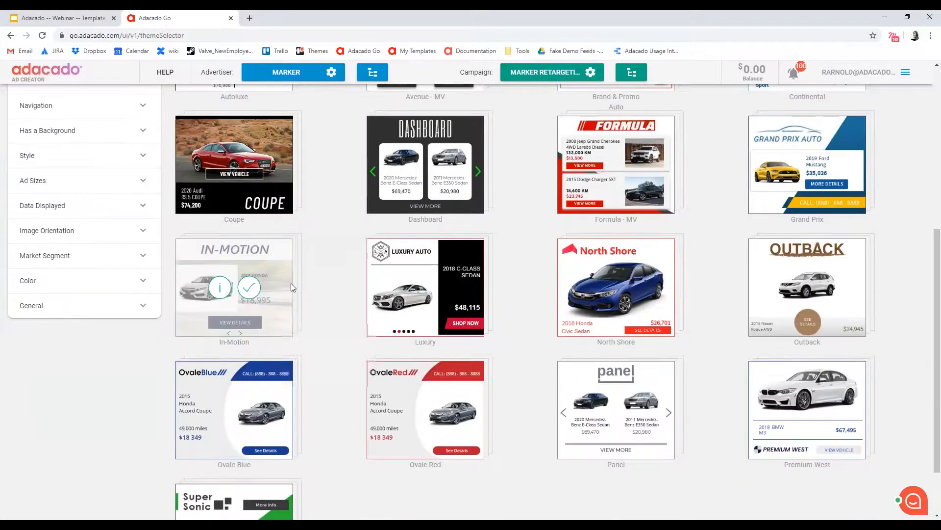
scroll(421, 275, "up", 2)
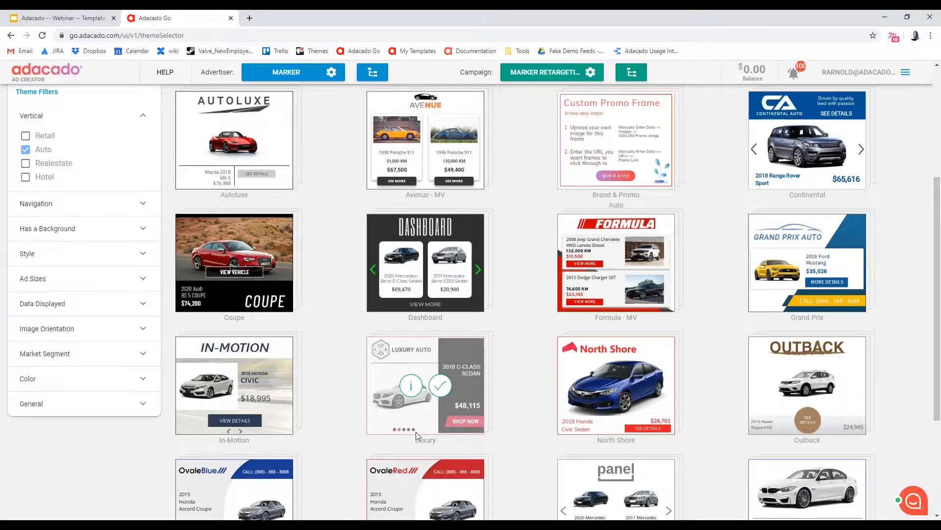
scroll(458, 351, "up", 1)
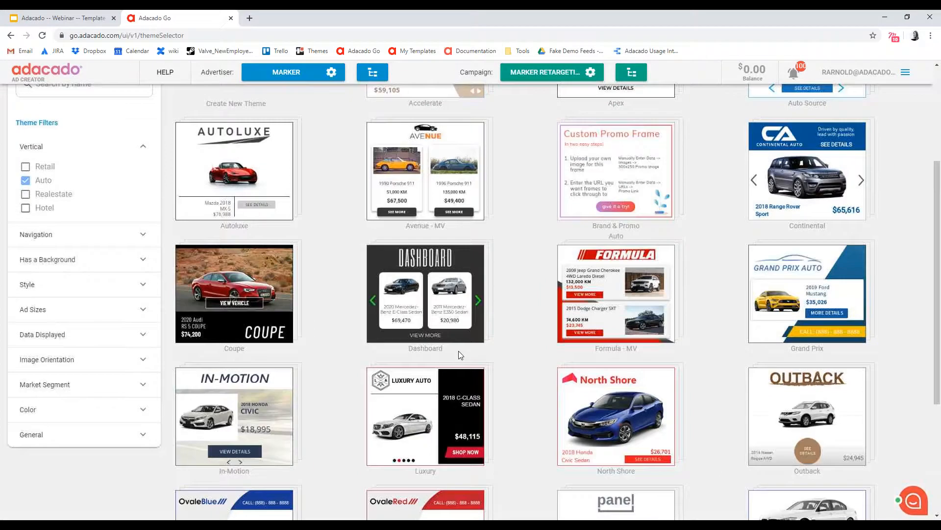
scroll(525, 322, "up", 2)
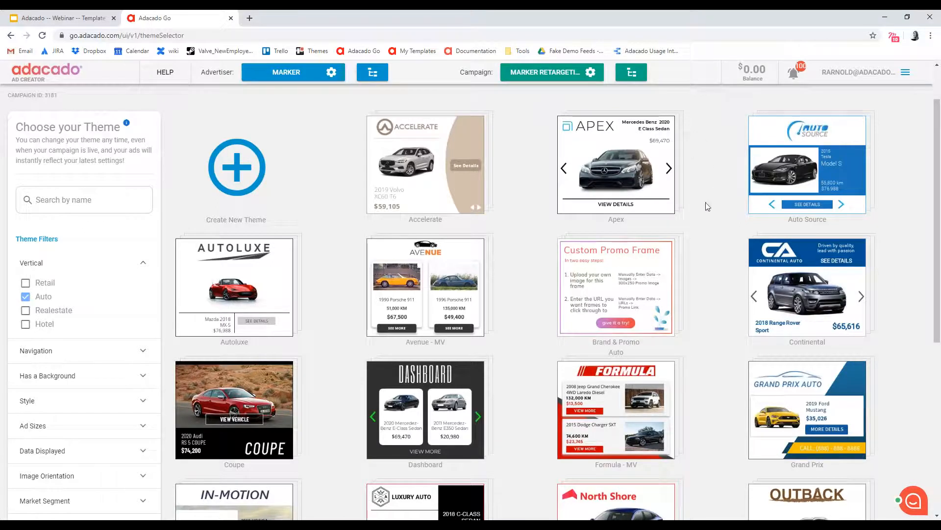
Switch the vertical filter from Auto to Realestate to view the real estate themes
mouse_move(743, 275)
left_click(25, 298)
left_click(25, 310)
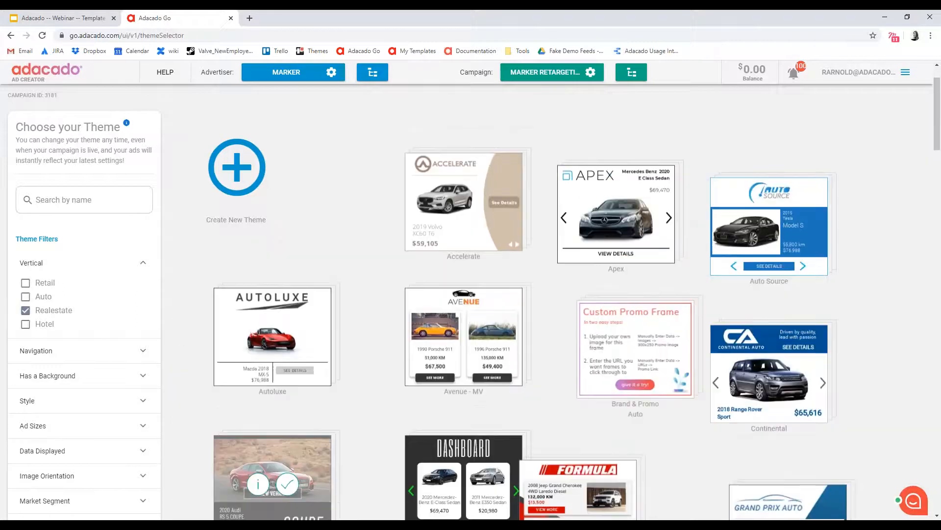
Set the vertical filter back to Retail only and look through the retail product-feed themes
left_click(26, 310)
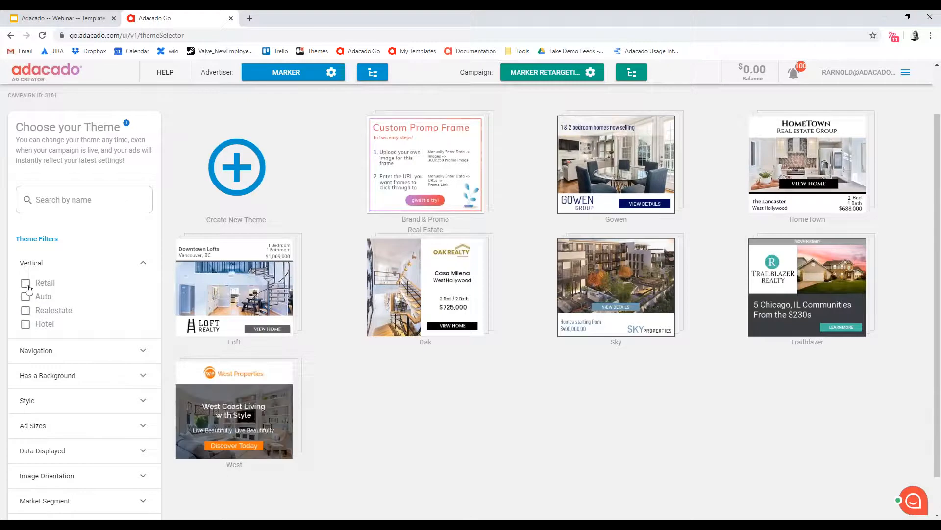
left_click(26, 283)
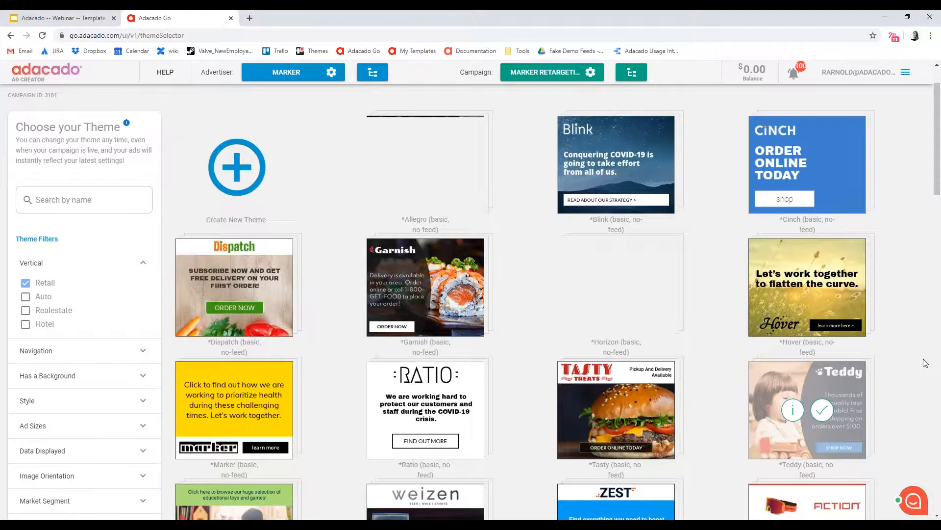
scroll(920, 198, "down", 2)
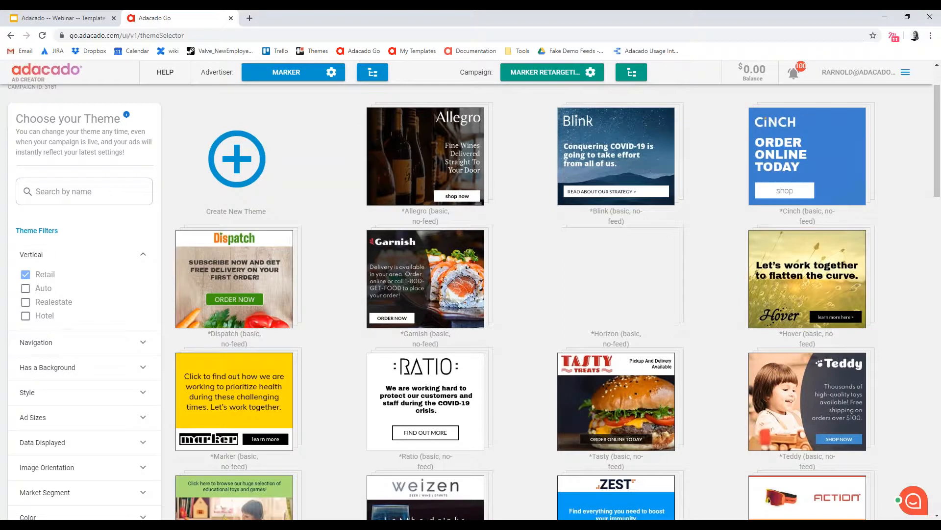
scroll(914, 326, "down", 1)
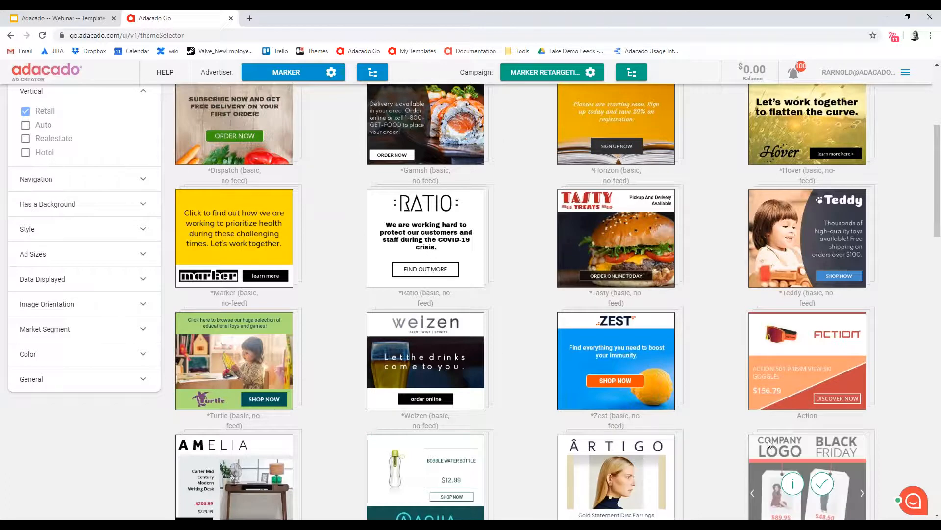
scroll(697, 463, "up", 1)
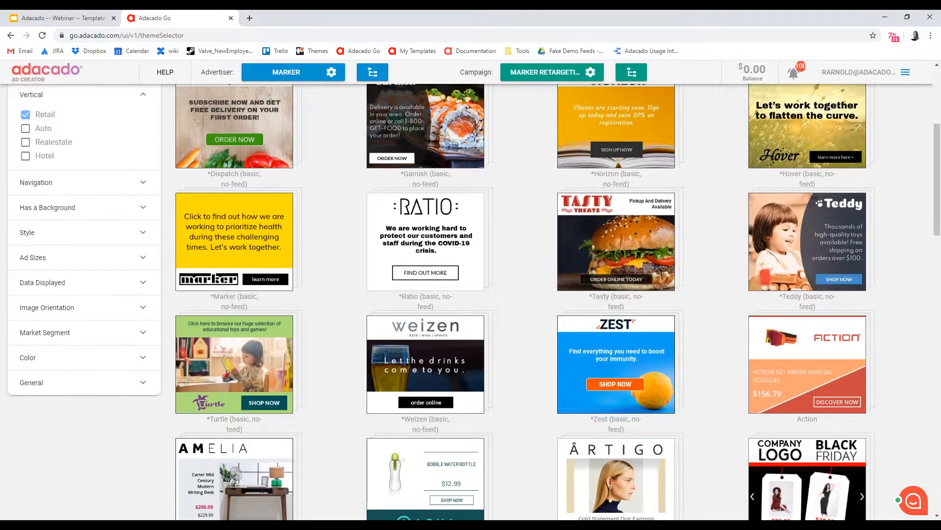
scroll(696, 463, "down", 6)
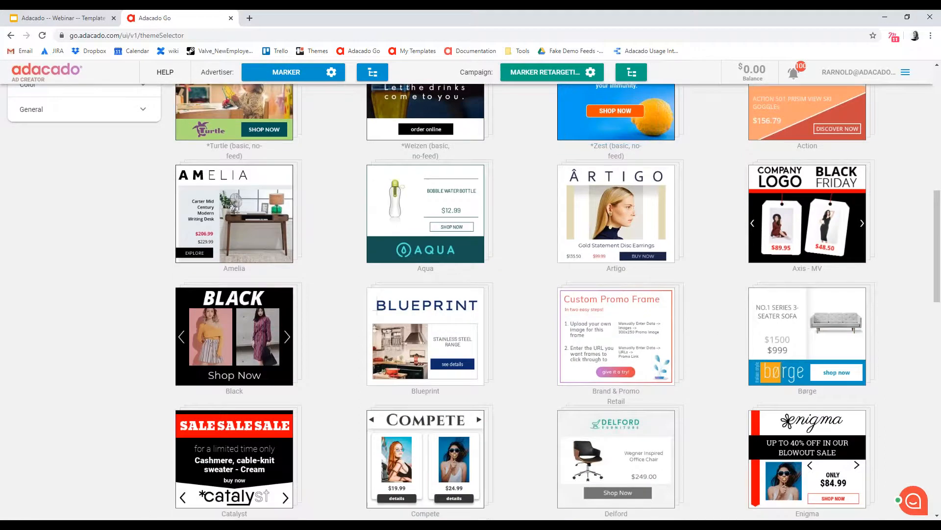
scroll(924, 342, "down", 4)
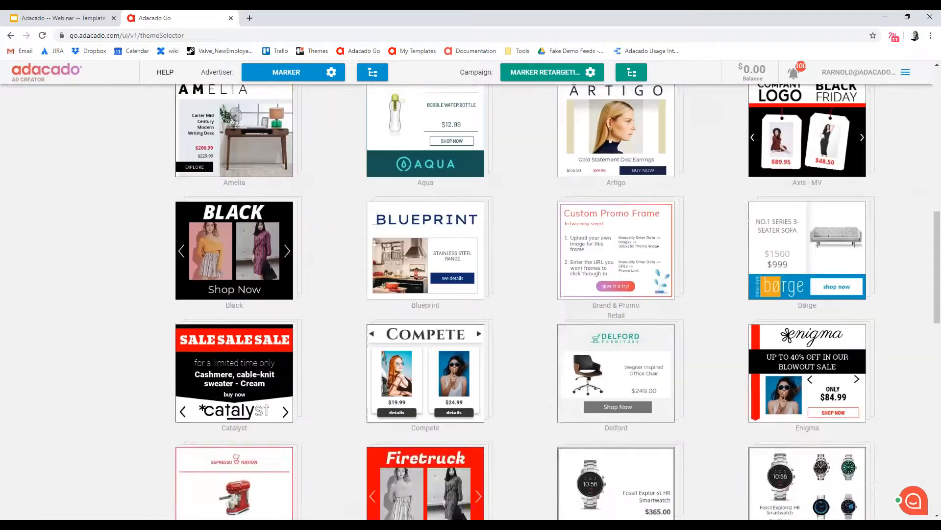
scroll(924, 342, "down", 1)
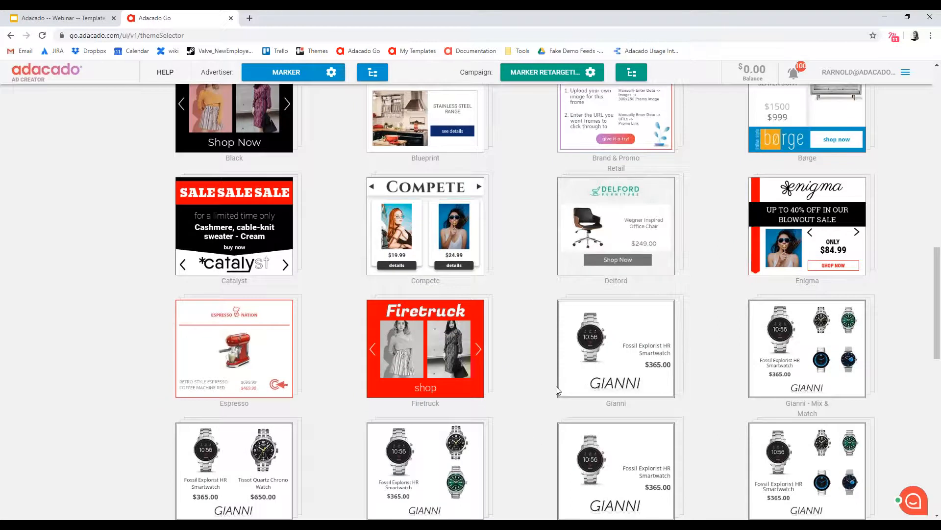
Open the details of the Delford theme and save it as the campaign's theme
mouse_move(433, 317)
mouse_move(557, 202)
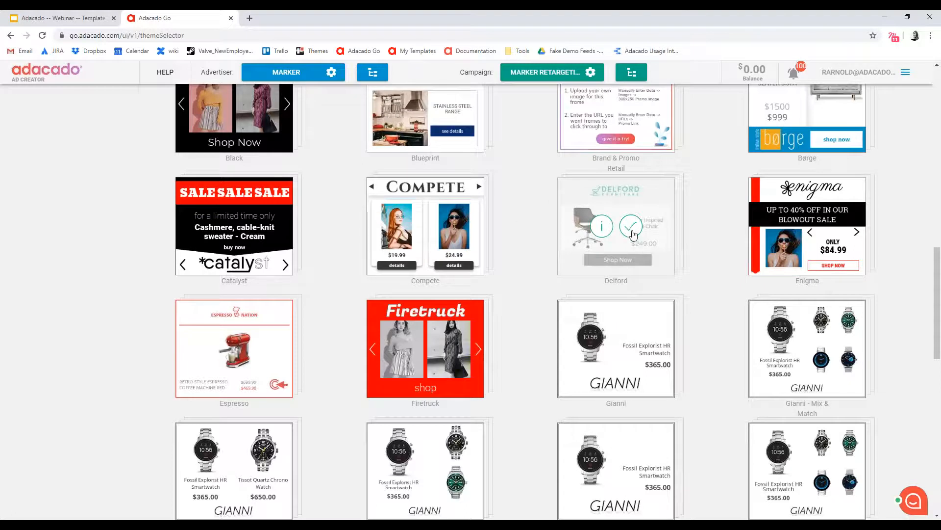
left_click(603, 230)
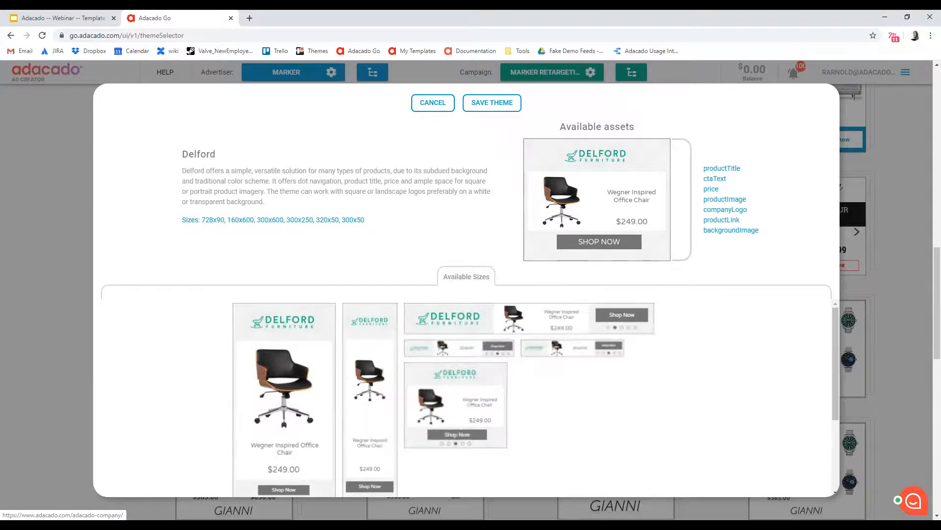
left_click(499, 111)
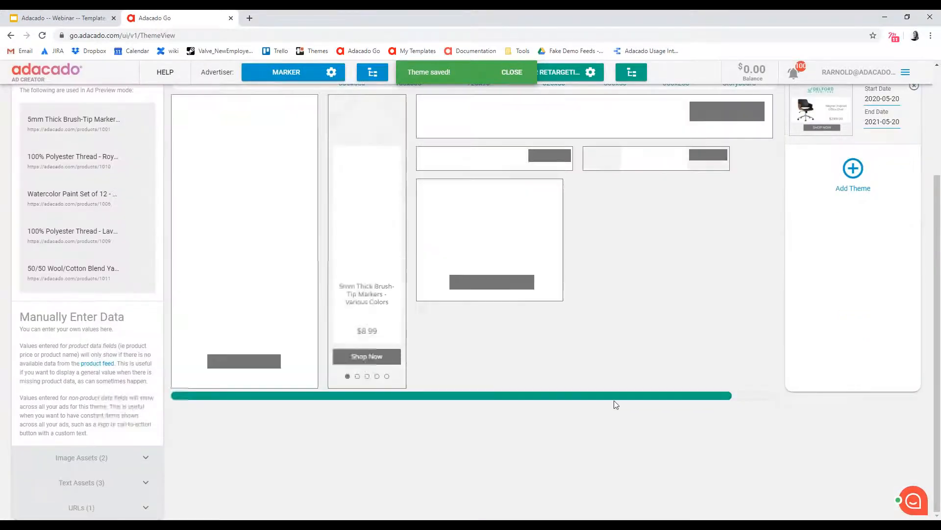
Upload the Marker logo image as the Delford theme's company logo in the manually entered image assets
scroll(614, 400, "up", 2)
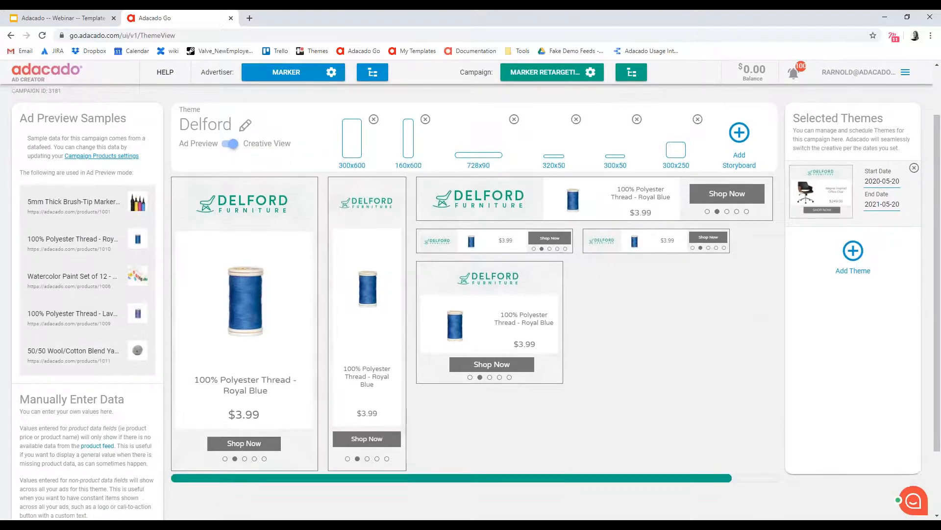
scroll(85, 289, "down", 1)
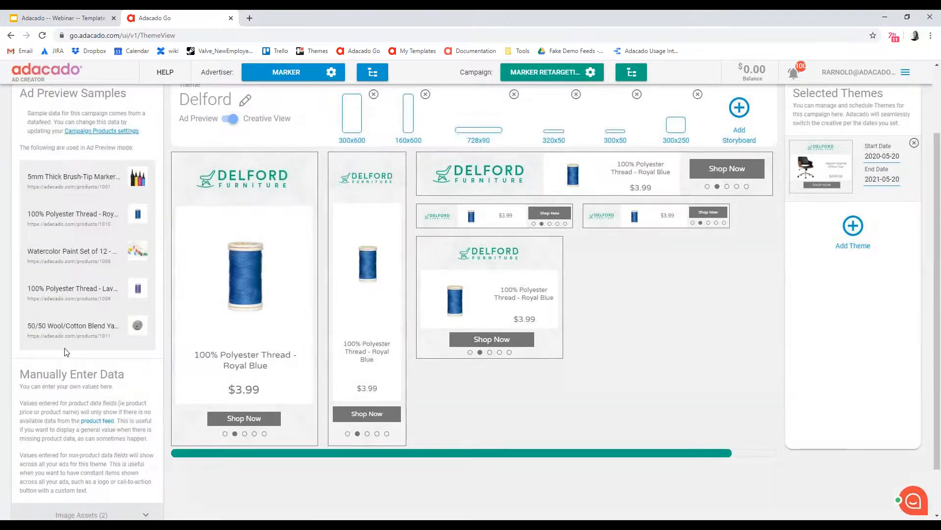
scroll(65, 353, "down", 2)
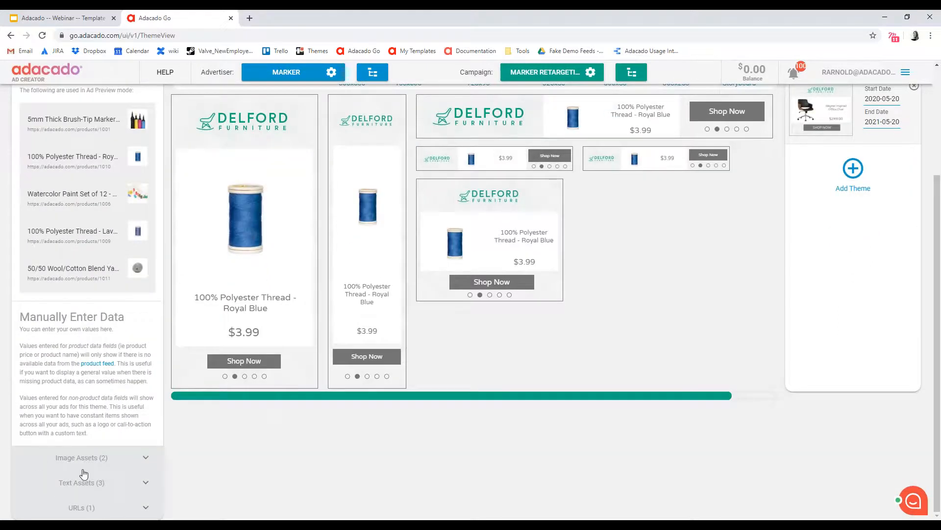
left_click(117, 462)
scroll(142, 447, "down", 1)
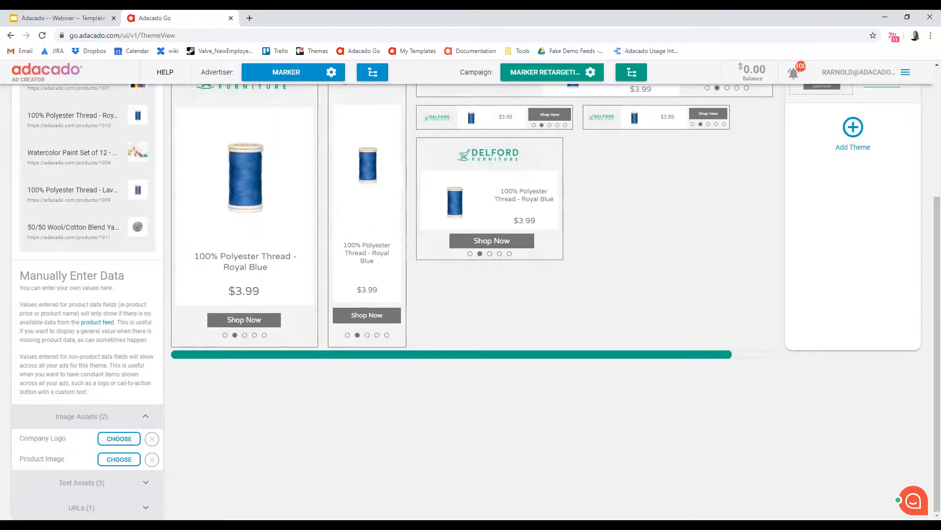
left_click(119, 438)
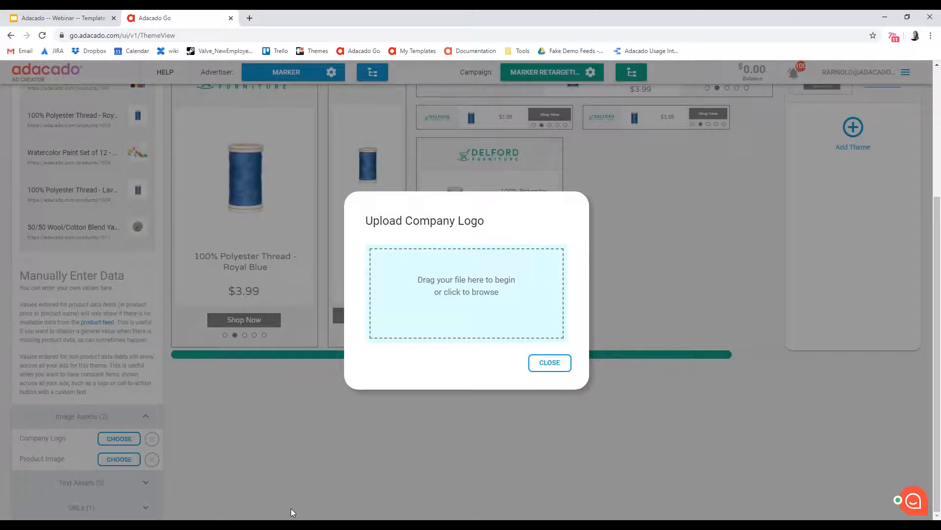
left_click_drag(291, 508, 557, 328)
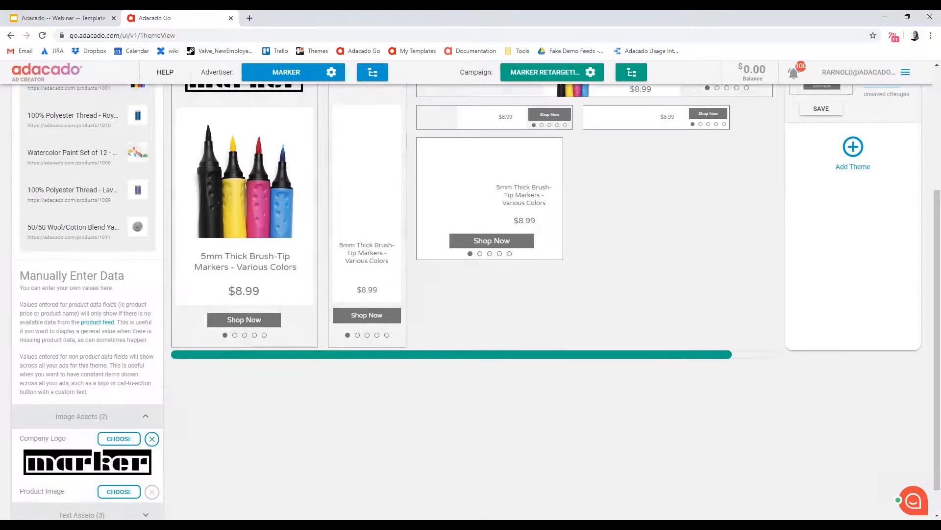
scroll(688, 357, "up", 2)
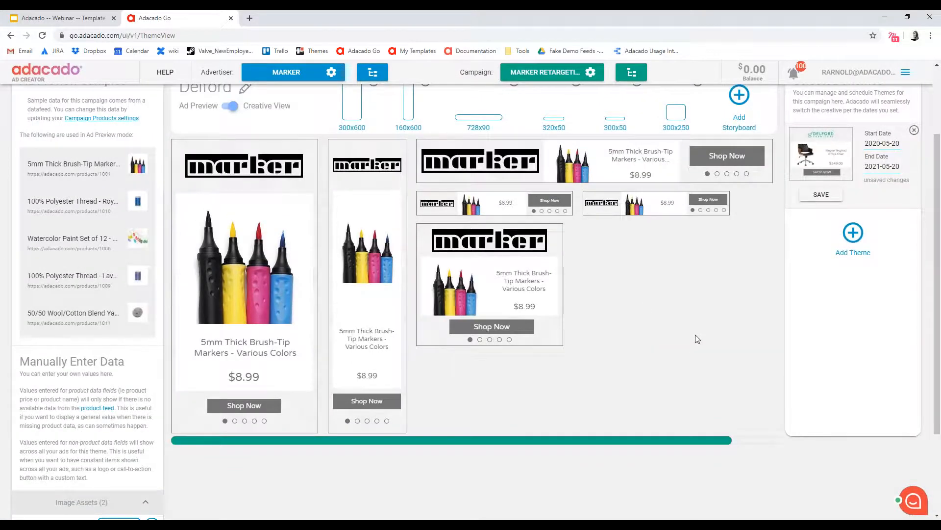
Enter "shop" as the CTA button text in the manually entered text assets and save all theme changes
scroll(668, 328, "down", 3)
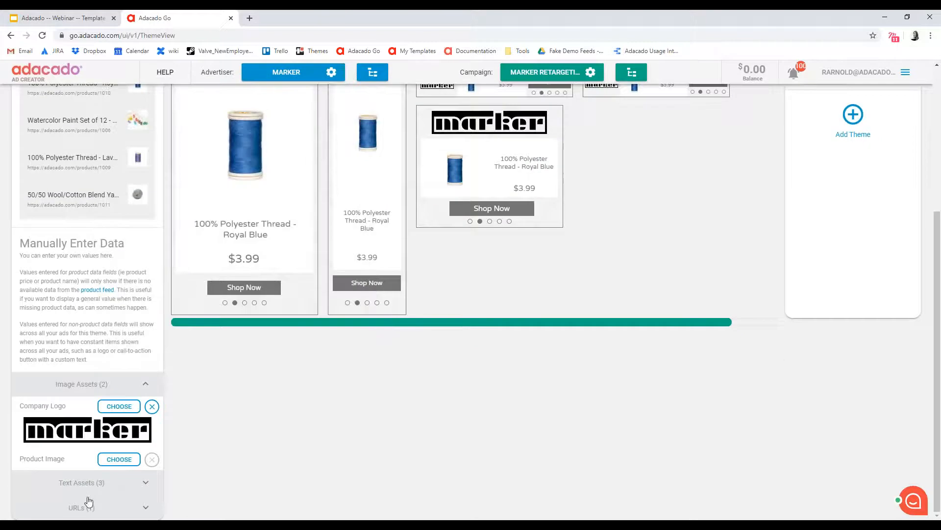
left_click(112, 480)
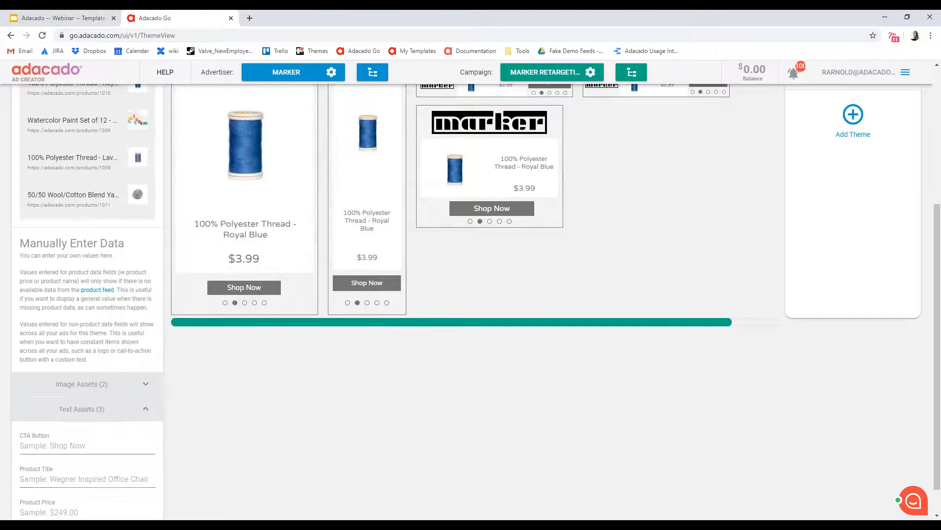
left_click(98, 447)
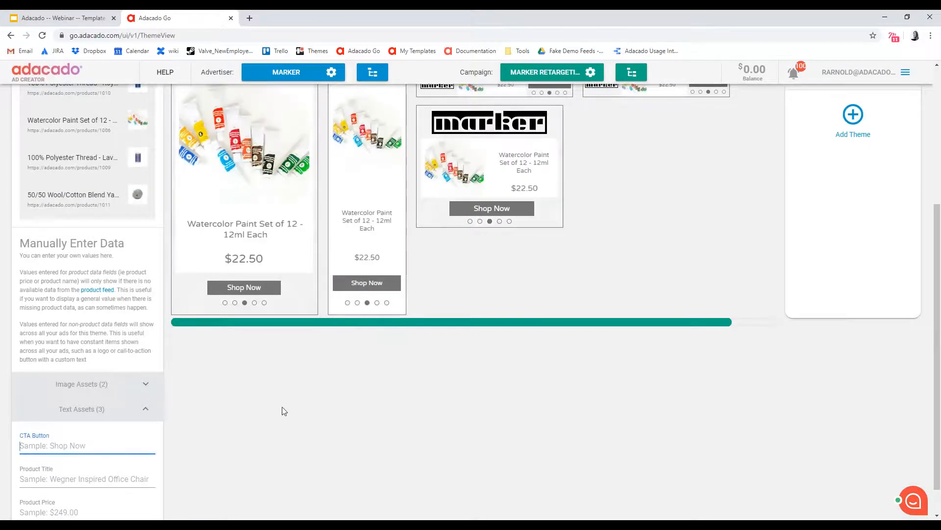
type("shop")
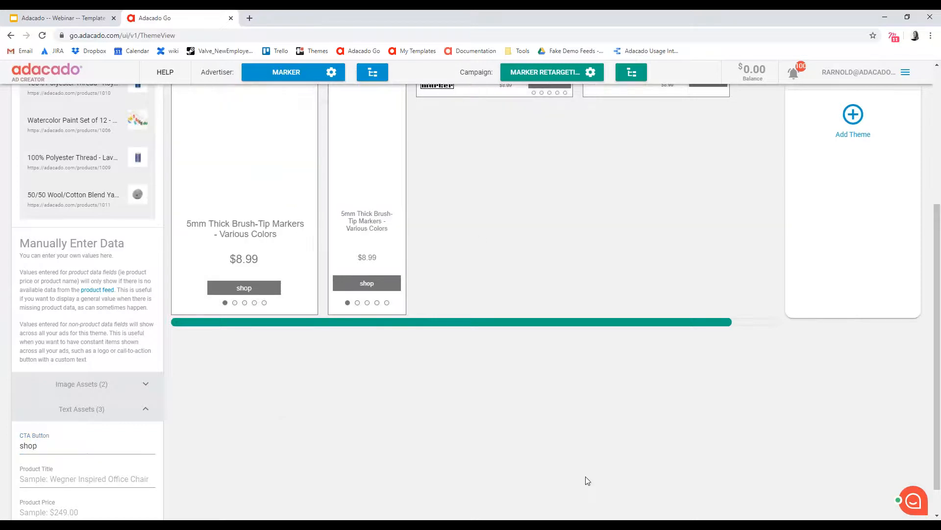
scroll(581, 456, "up", 3)
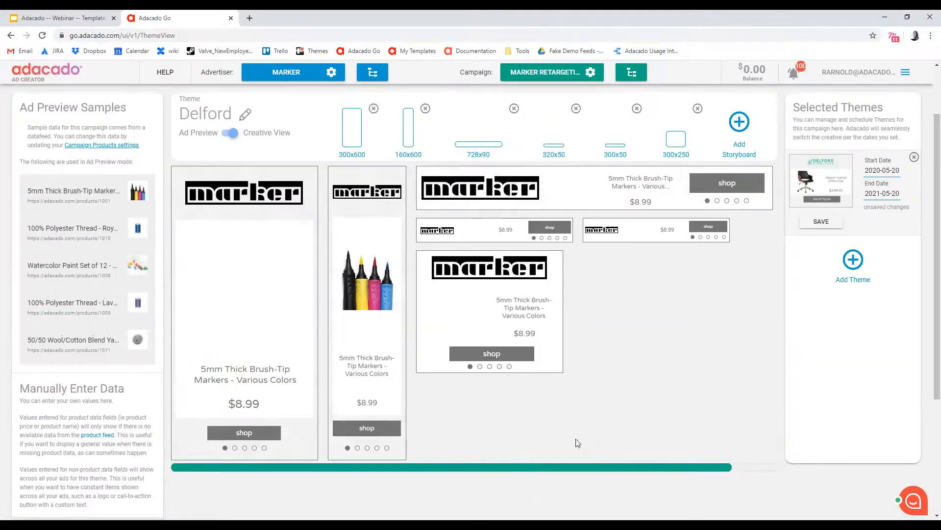
scroll(280, 486, "up", 2)
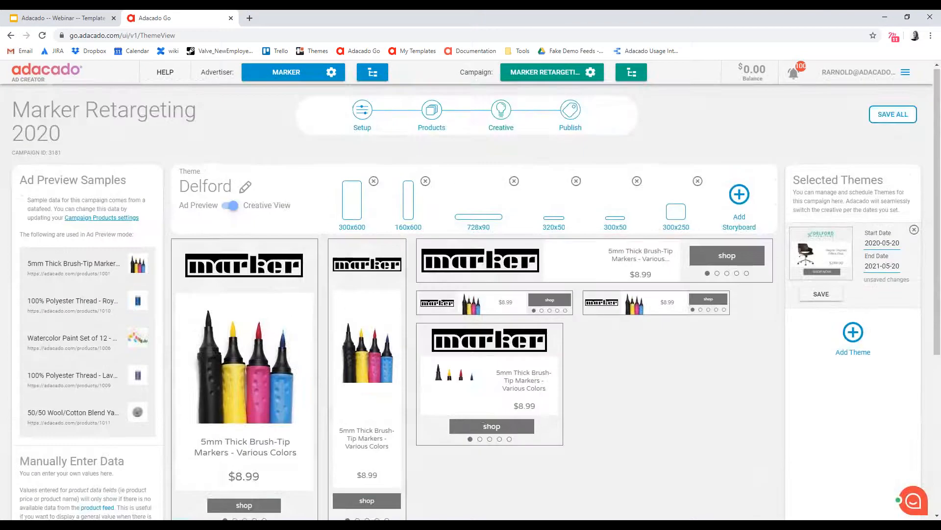
left_click(891, 116)
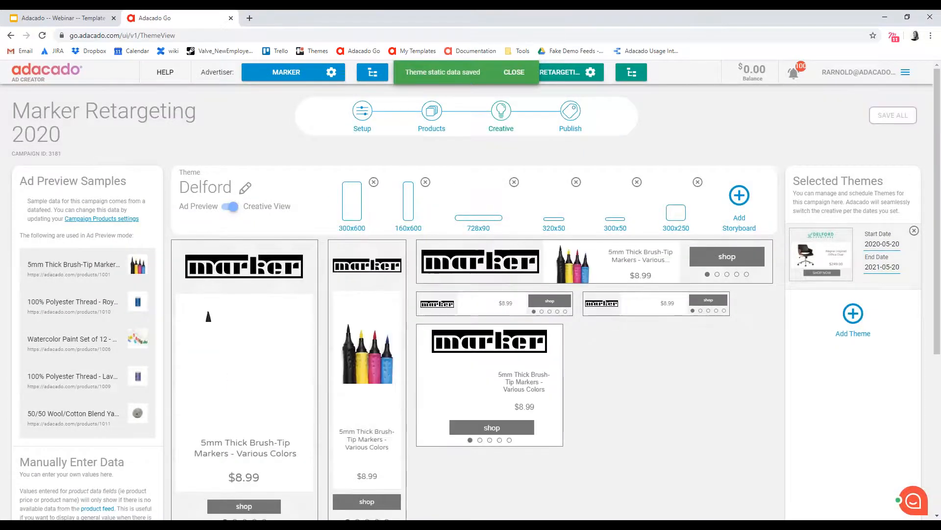
Review the Delford theme's manually entered image and text assets and the ad previews in every size
scroll(471, 295, "down", 5)
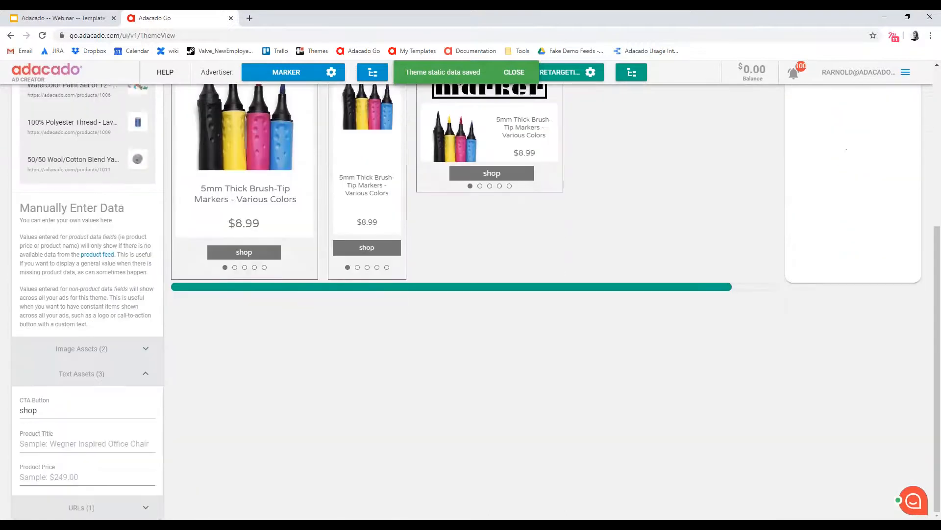
left_click(88, 348)
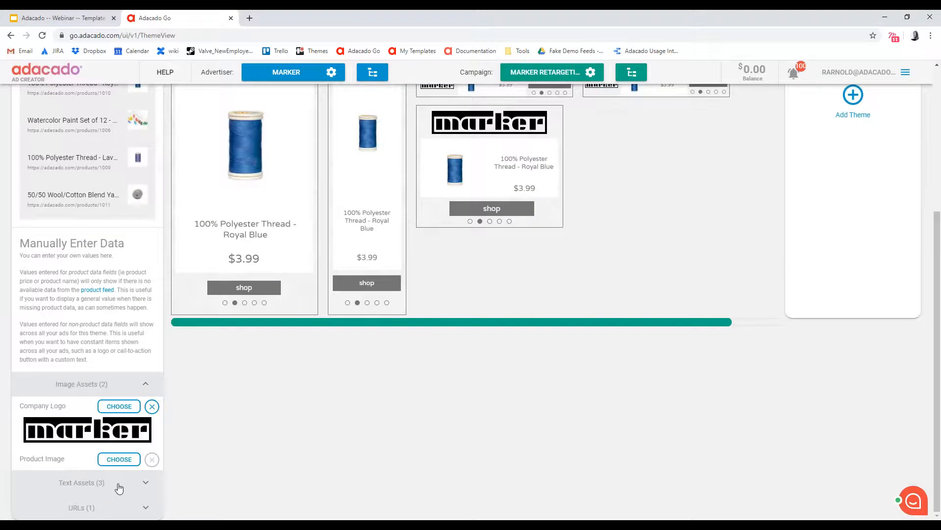
left_click(97, 488)
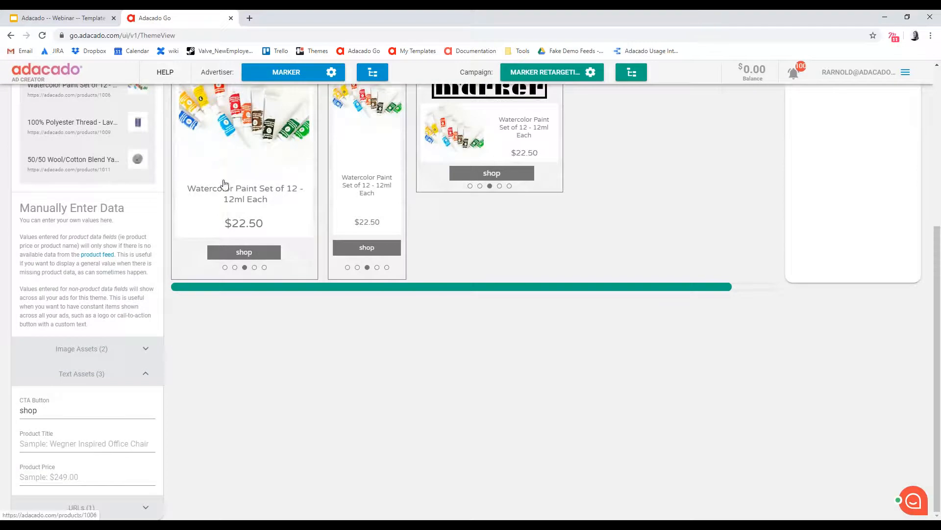
scroll(247, 250, "up", 1)
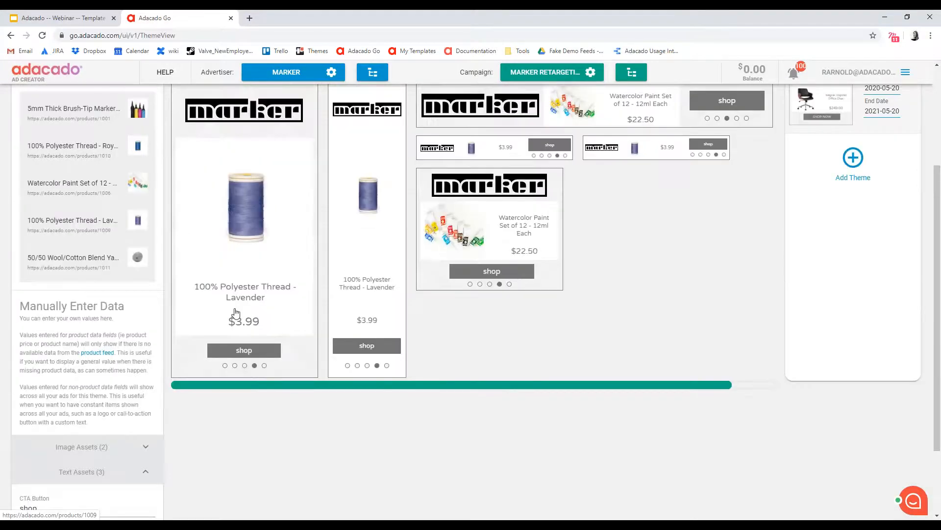
scroll(305, 251, "down", 1)
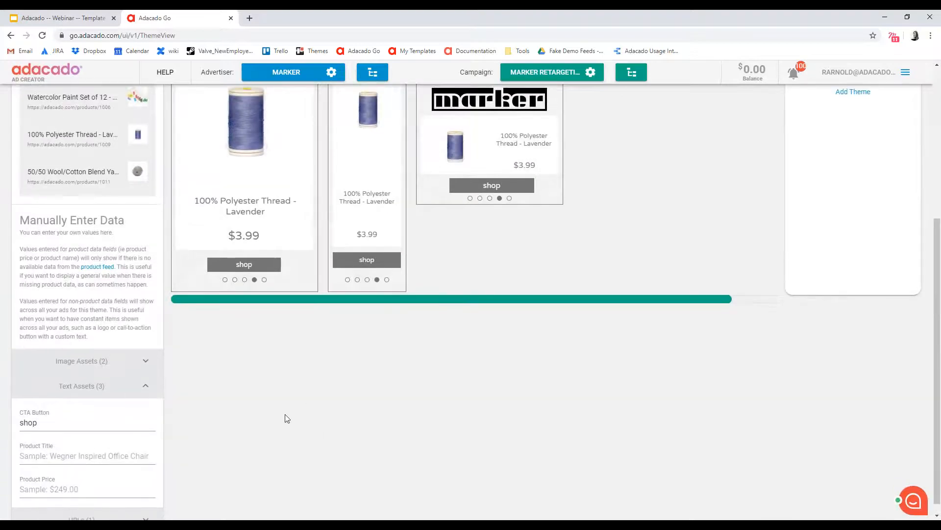
scroll(284, 414, "up", 1)
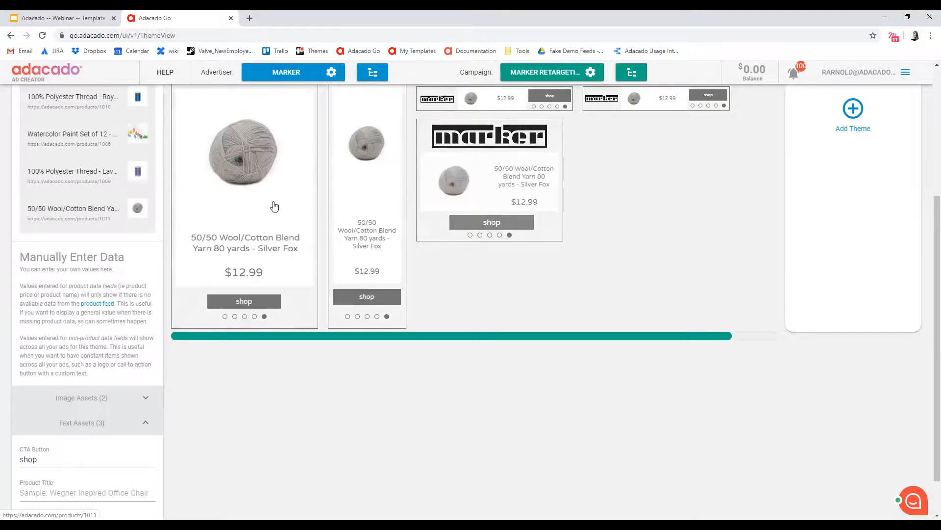
scroll(273, 206, "up", 2)
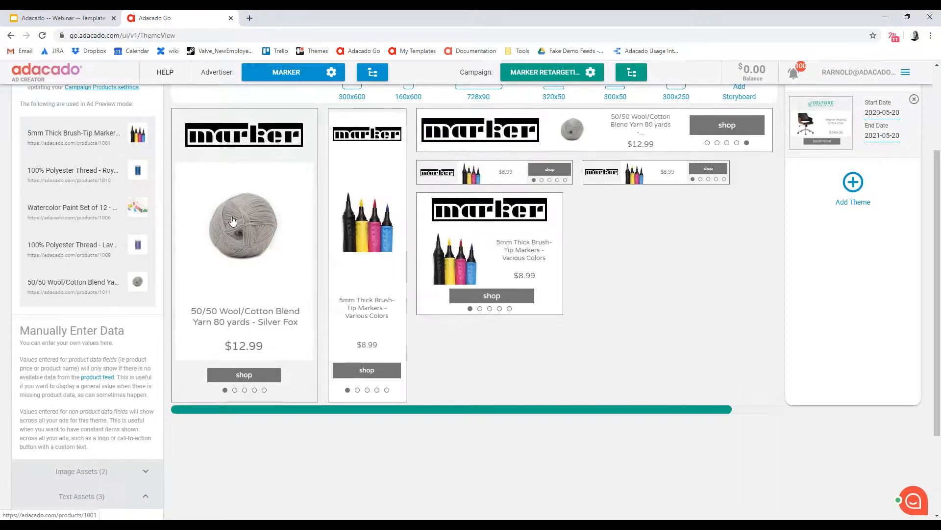
scroll(681, 328, "up", 2)
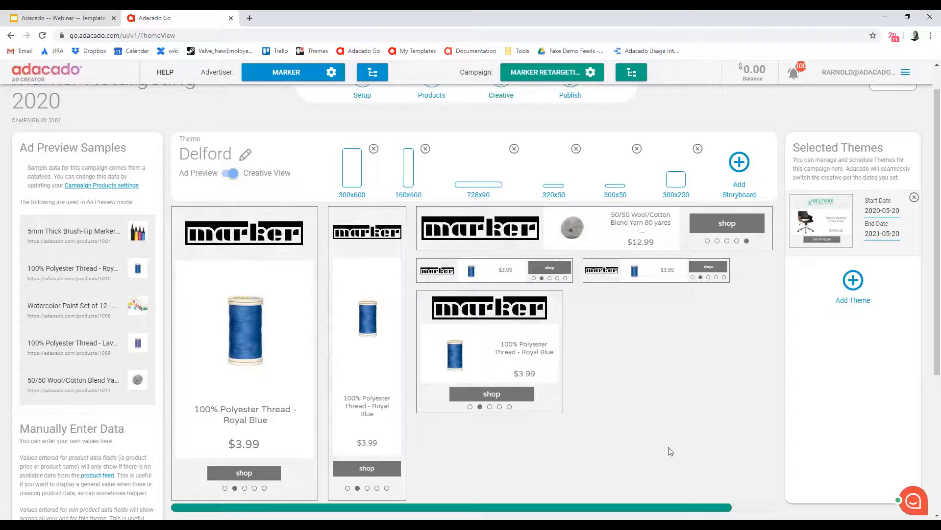
scroll(669, 447, "up", 2)
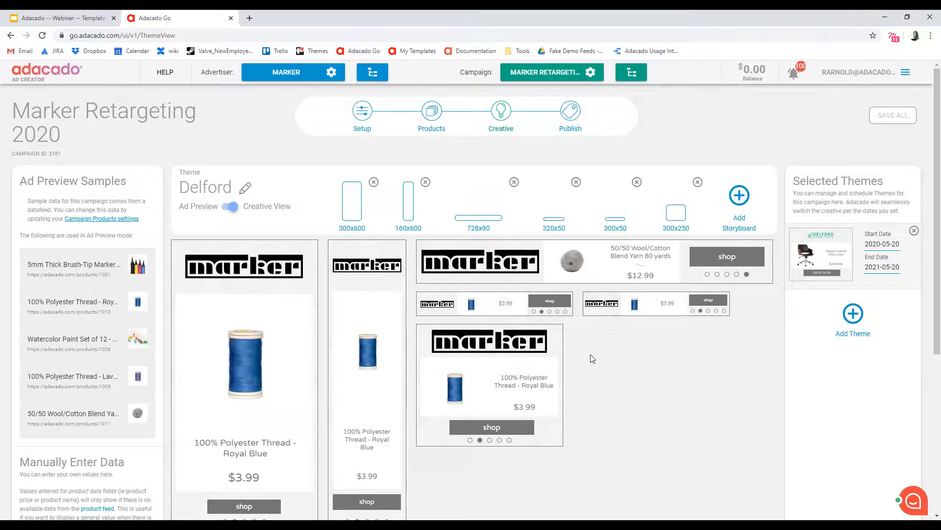
scroll(215, 462, "down", 1)
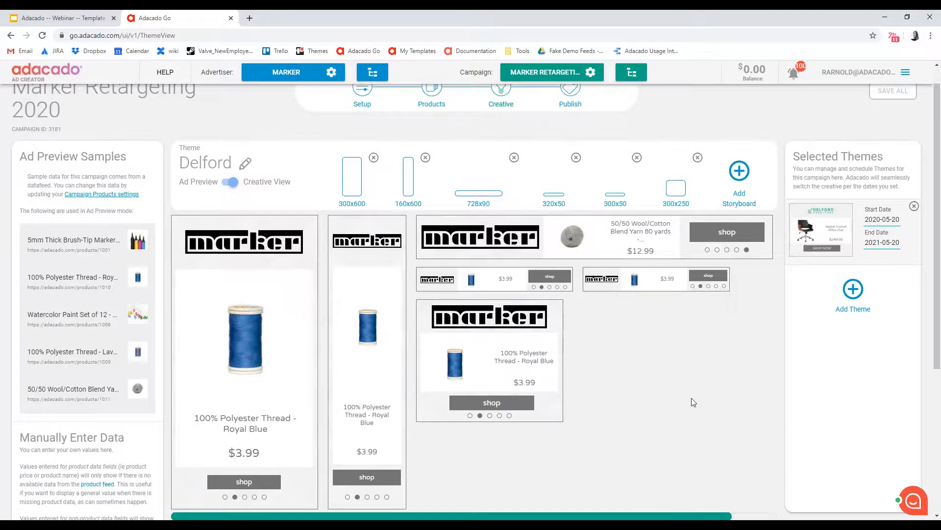
Delete the 320x50 and 300x50 storyboards from the Delford theme
scroll(701, 402, "up", 1)
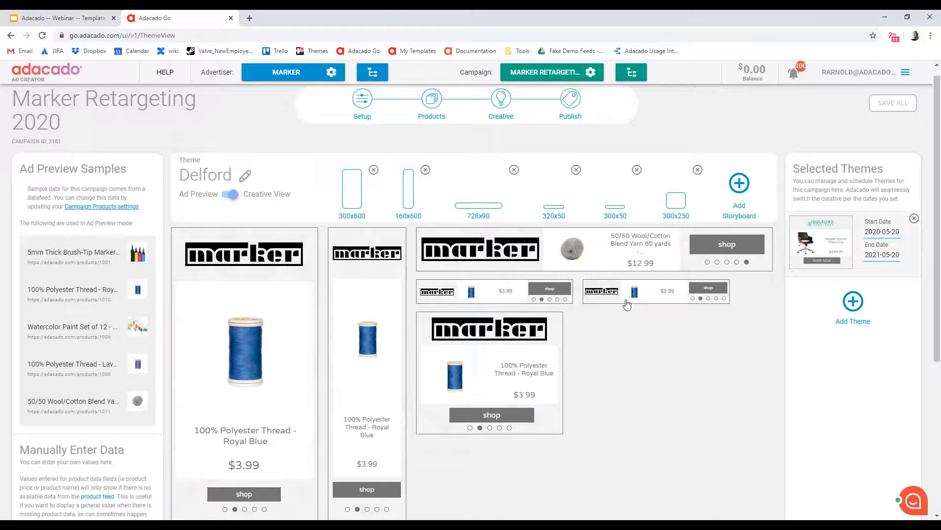
left_click(576, 171)
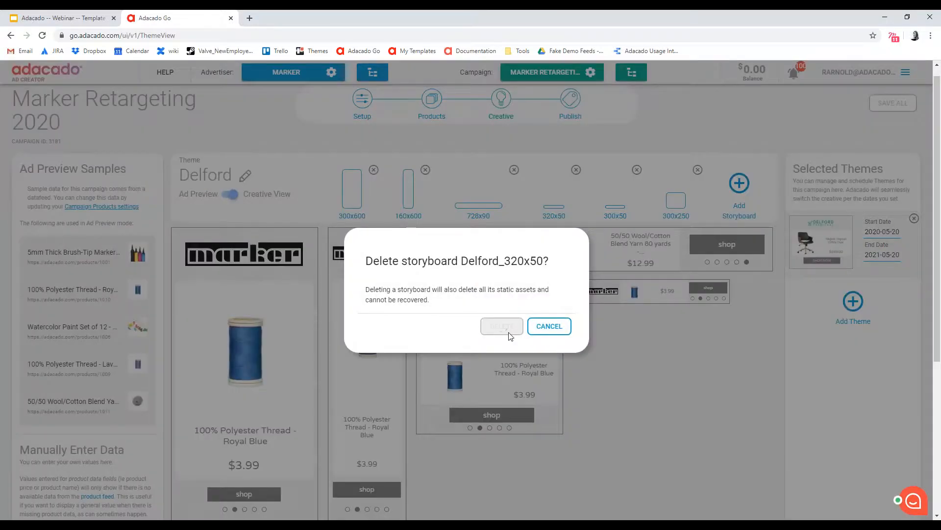
left_click(509, 328)
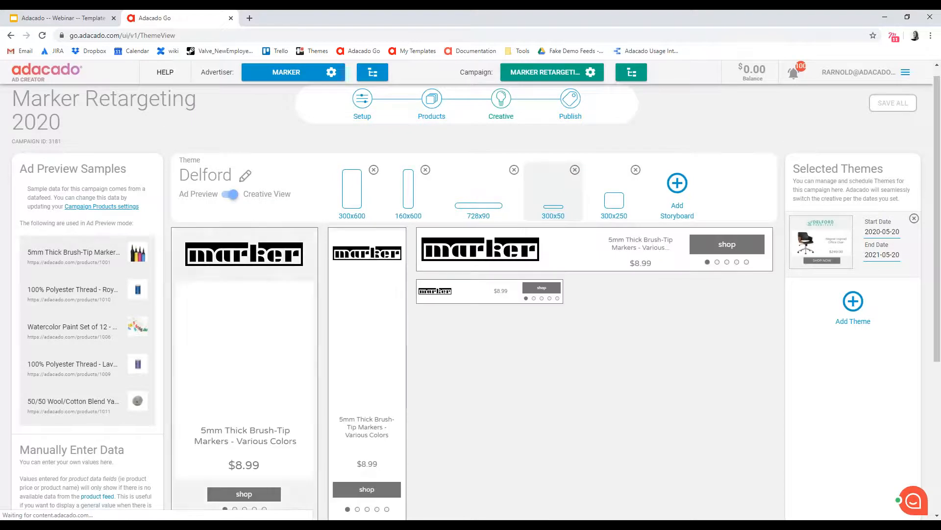
left_click(575, 170)
left_click(508, 327)
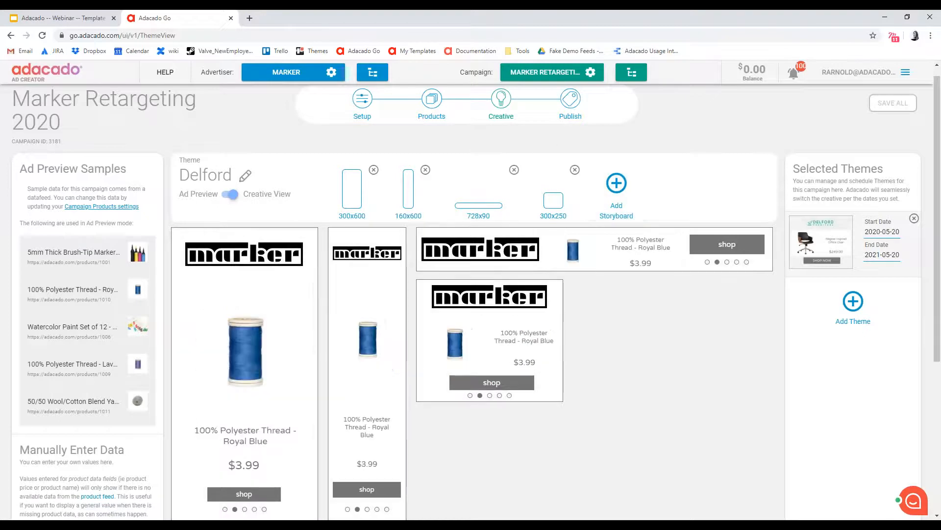
Open the 300x600 storyboard and examine its template sequence, product transitions and timing settings
scroll(604, 364, "down", 1)
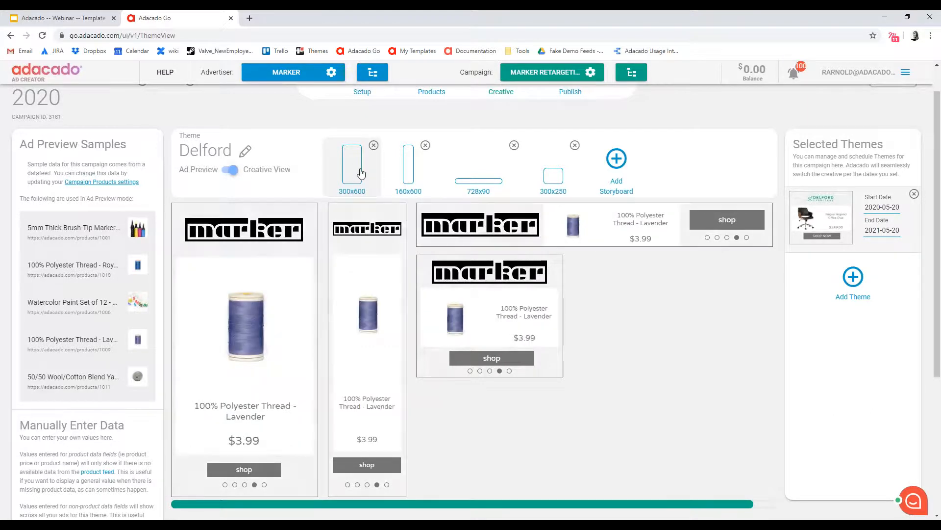
left_click(358, 175)
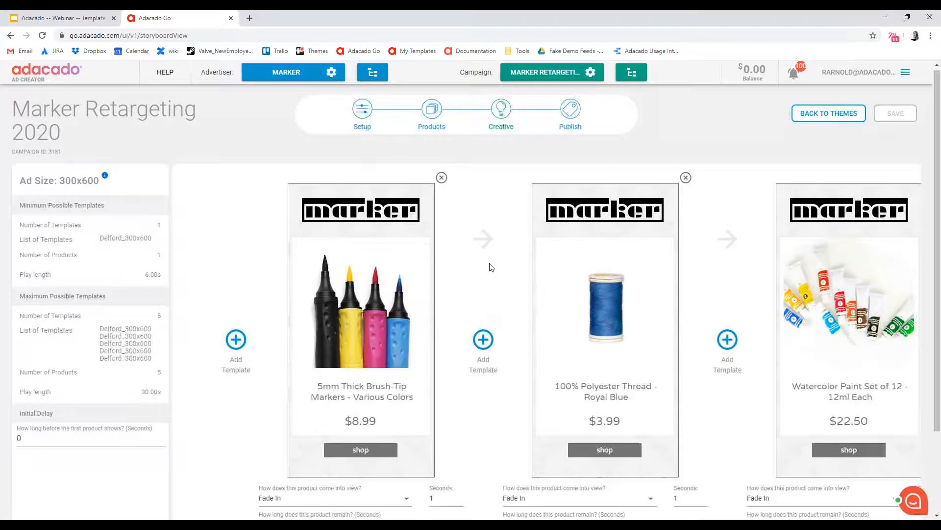
scroll(490, 265, "down", 1)
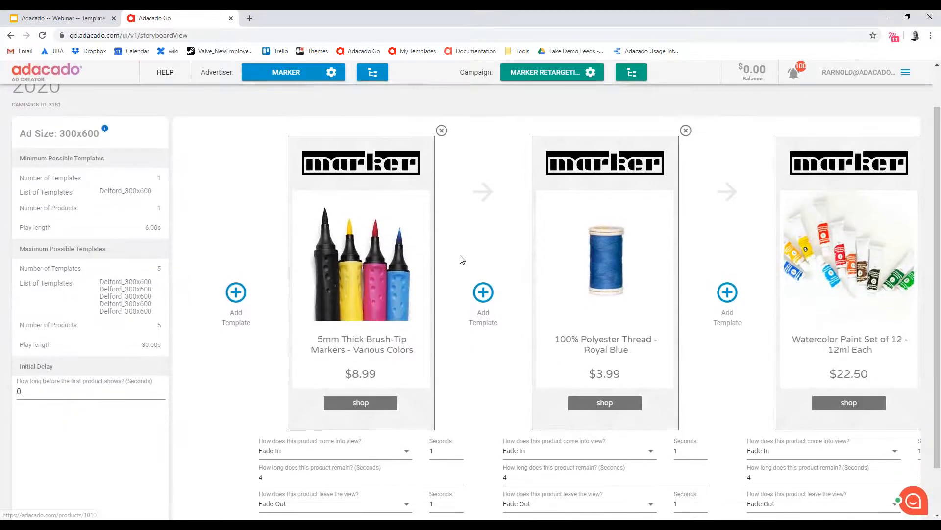
scroll(461, 259, "down", 2)
scroll(521, 301, "up", 1)
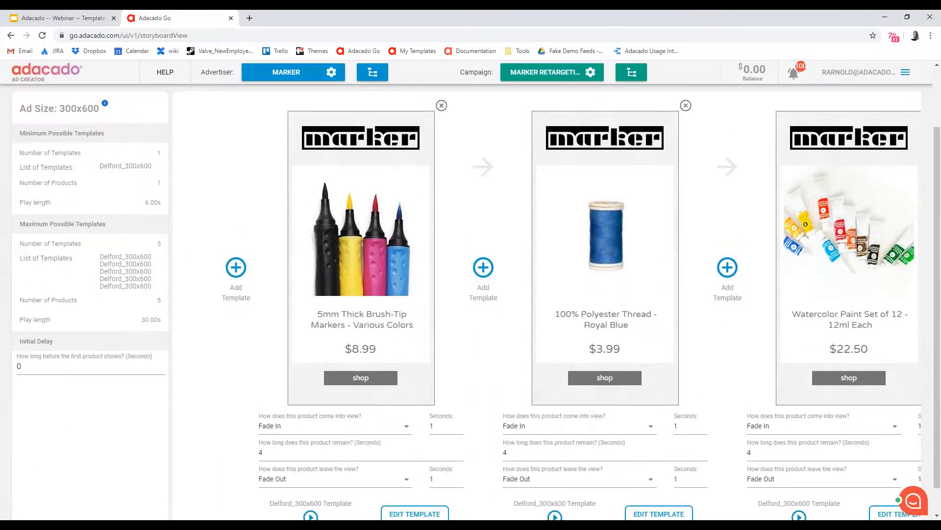
scroll(288, 319, "up", 2)
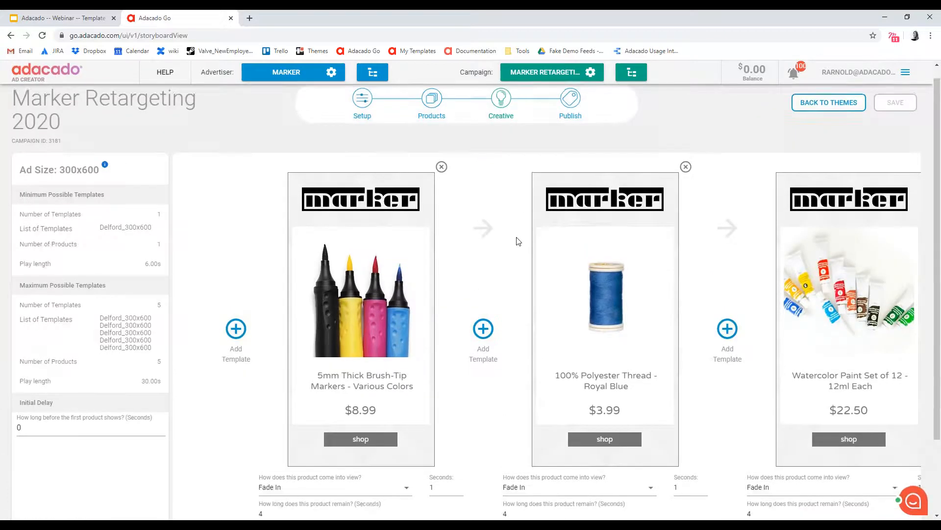
scroll(318, 163, "down", 1)
scroll(418, 483, "down", 1)
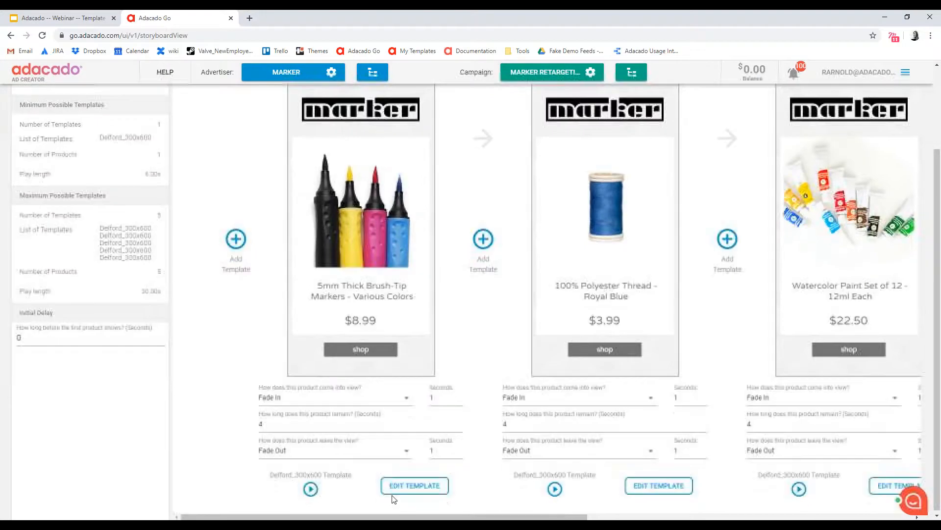
mouse_move(380, 516)
left_mouse_down()
mouse_move(707, 516)
mouse_move(390, 515)
left_mouse_up()
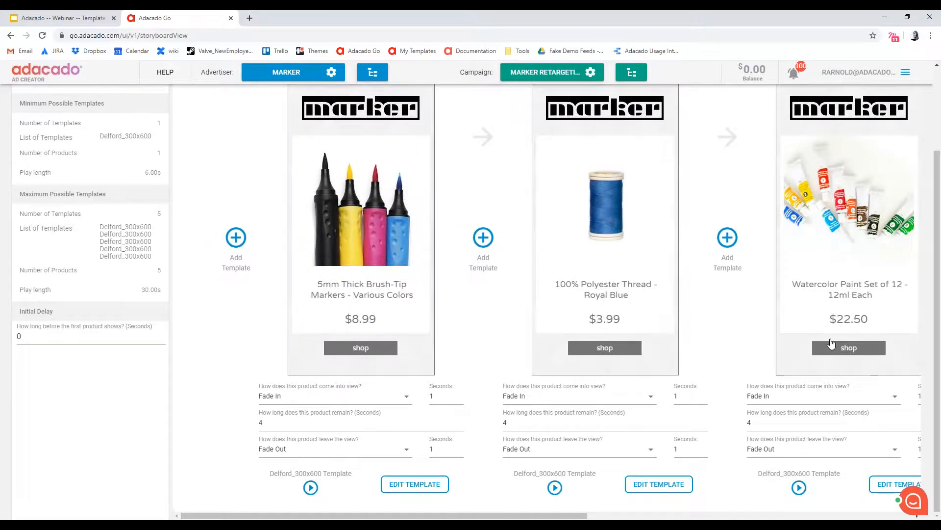
scroll(851, 273, "up", 2)
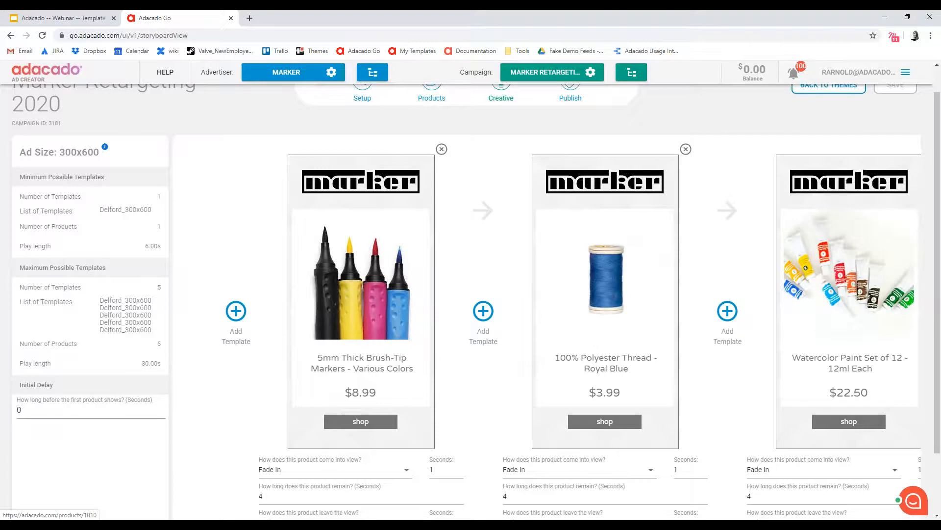
Open the first Delford_300x600 template for editing and set its CTA button's background color to black (000000)
scroll(499, 357, "down", 2)
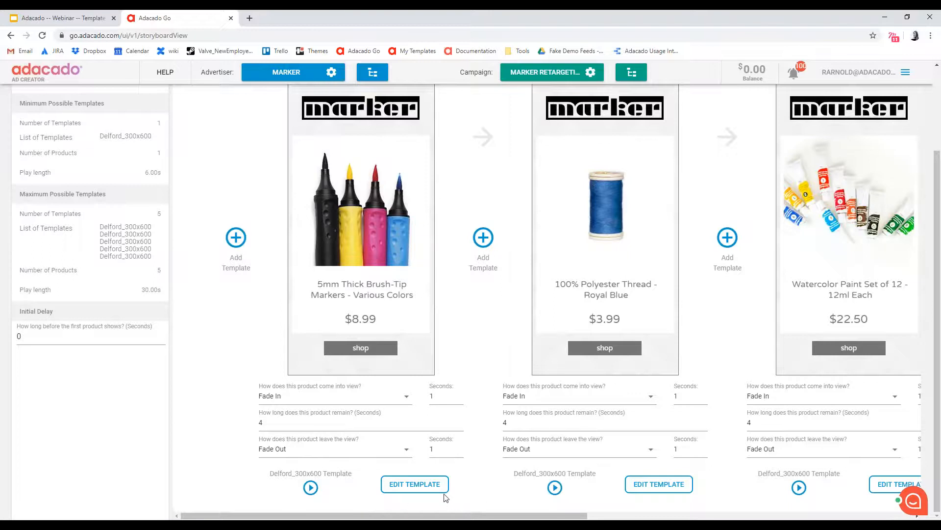
left_click(405, 487)
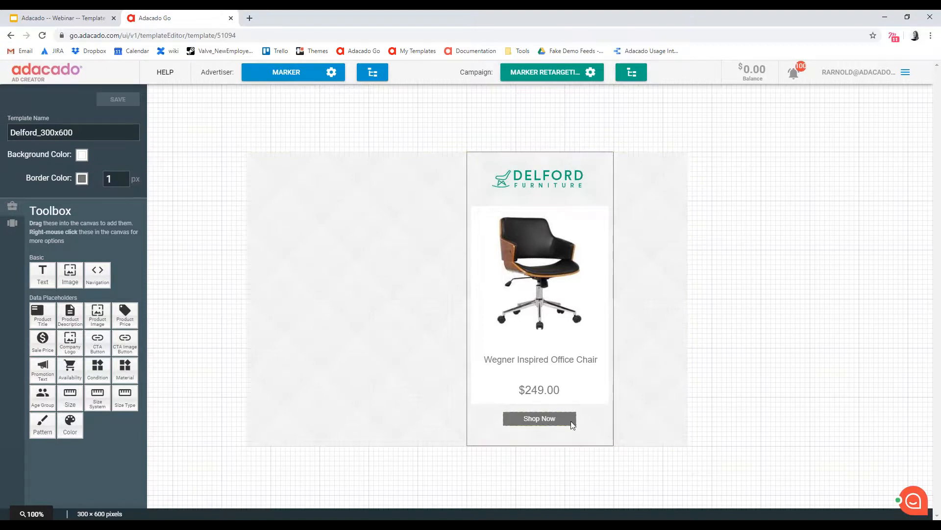
left_click(549, 421)
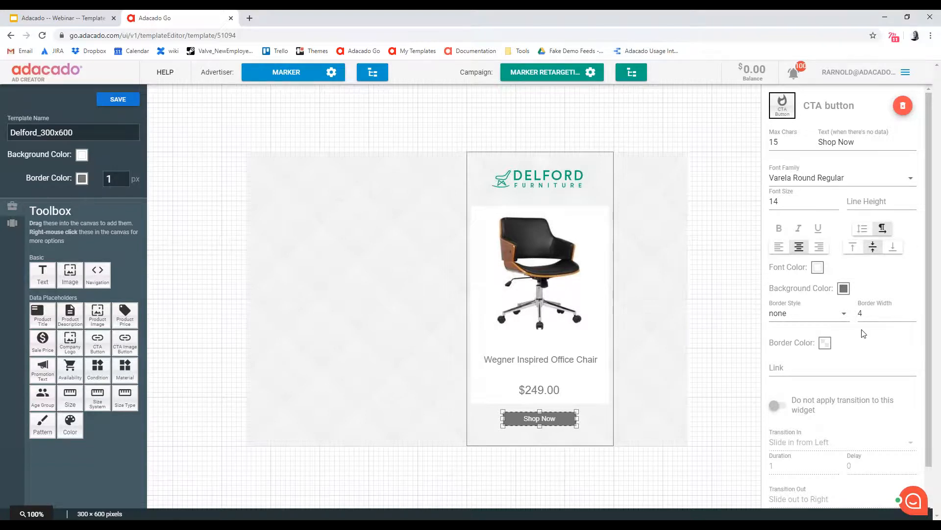
left_click(844, 290)
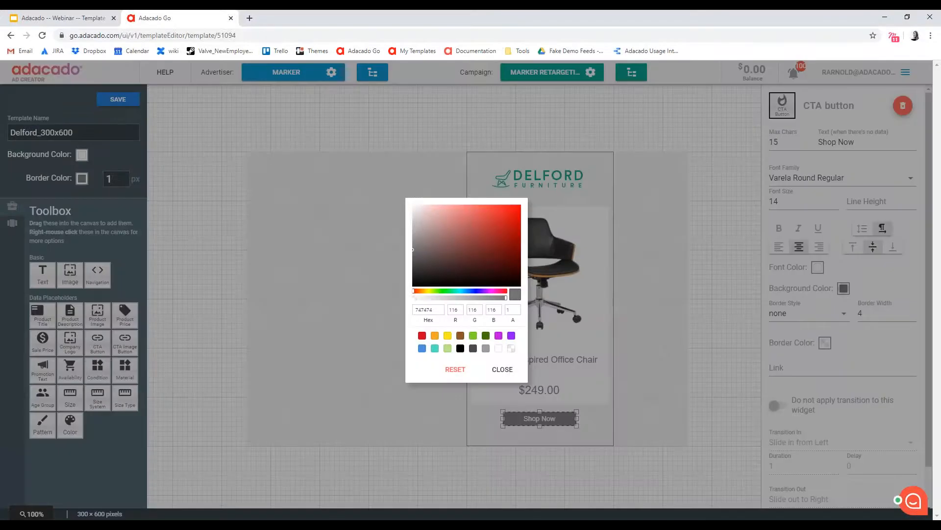
left_click(460, 349)
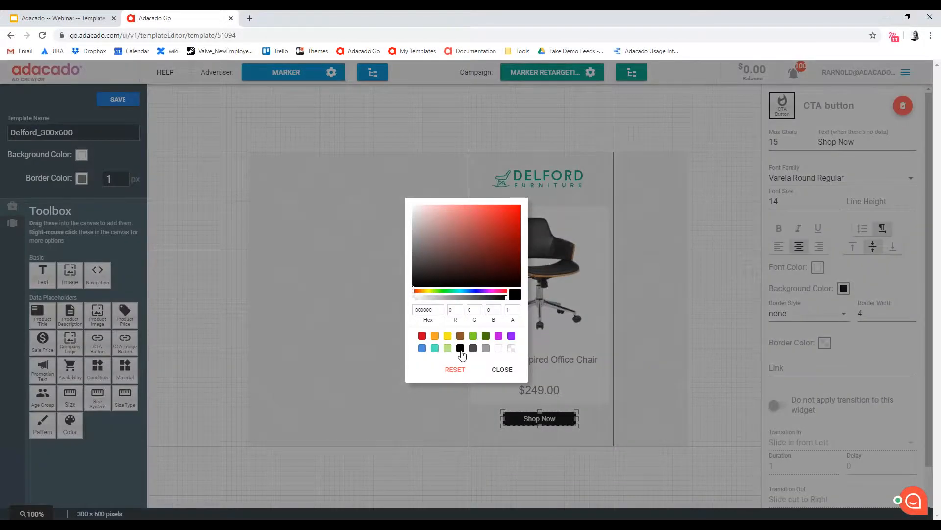
left_click(502, 371)
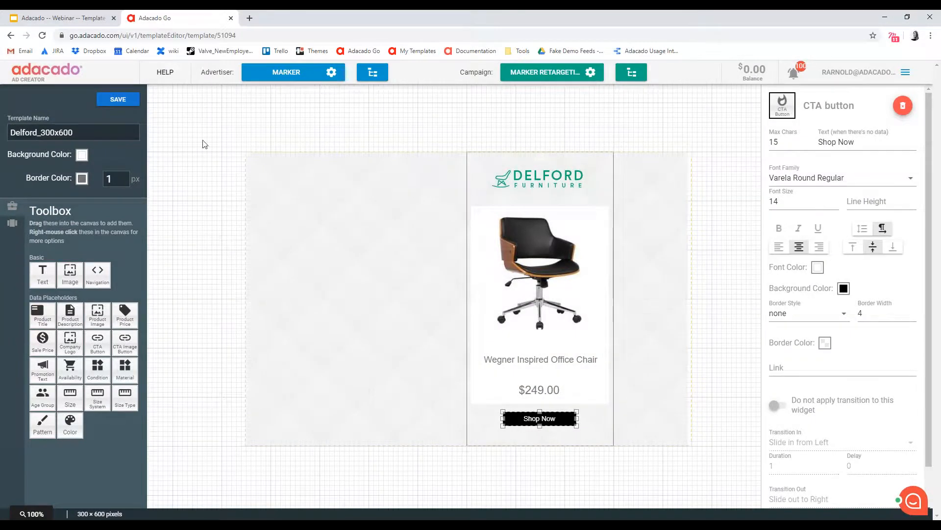
Save the Delford_300x600 template and return to its storyboard
left_click(118, 99)
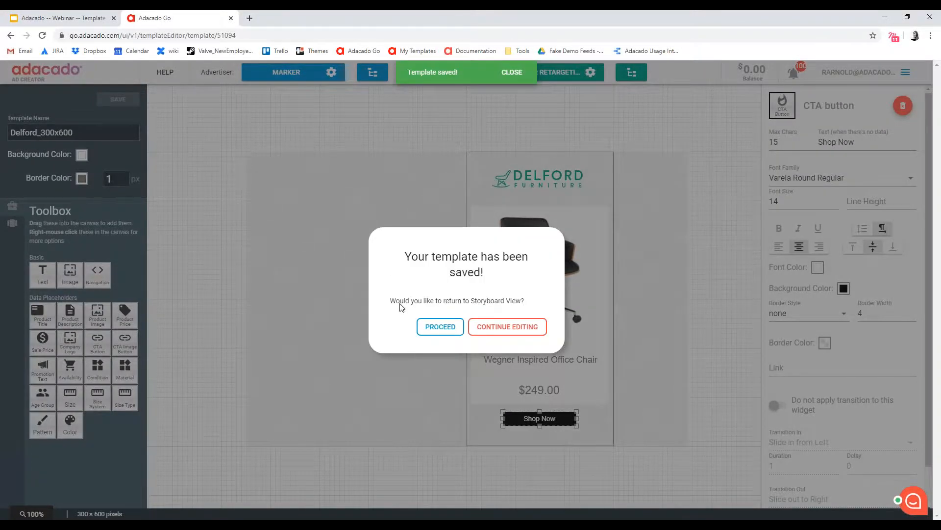
left_click(431, 328)
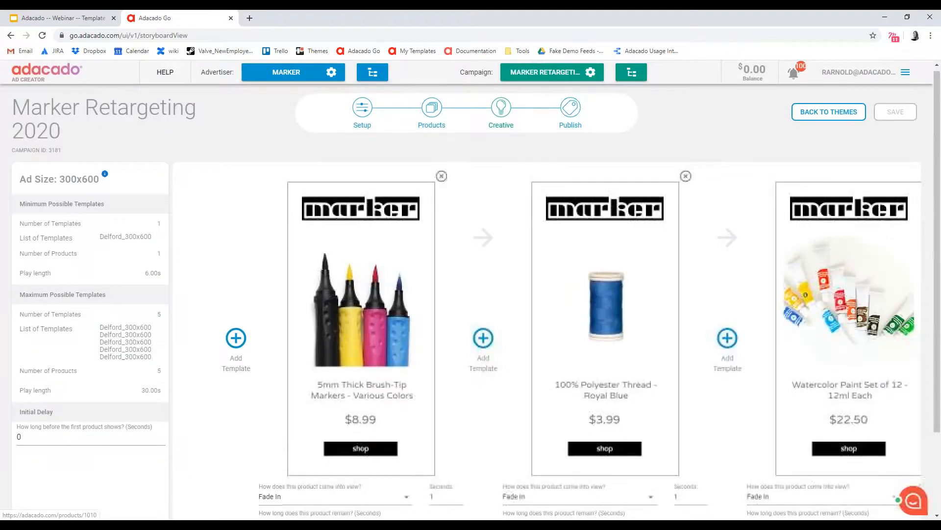
Examine the CTA button styling and the transition settings across all product frames of the 300x600 storyboard
scroll(487, 391, "down", 2)
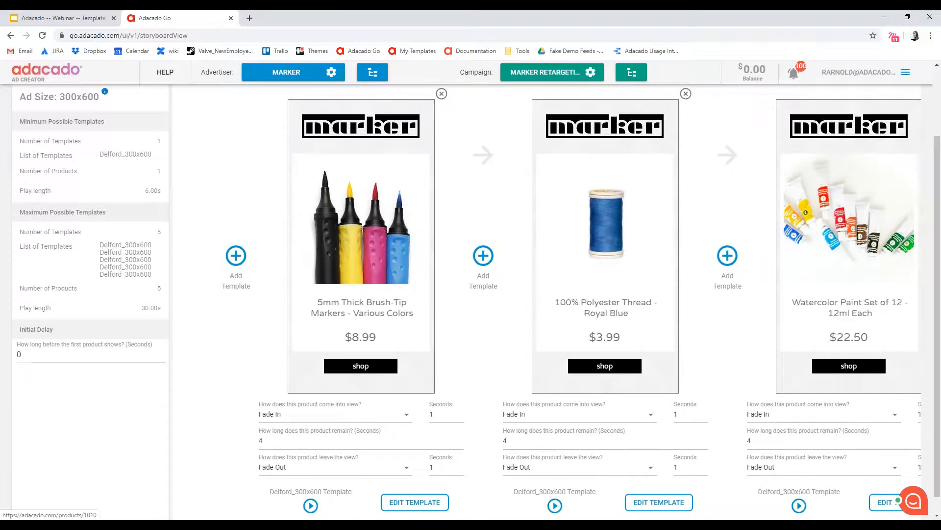
scroll(524, 517, "down", 1)
scroll(523, 517, "right", 1)
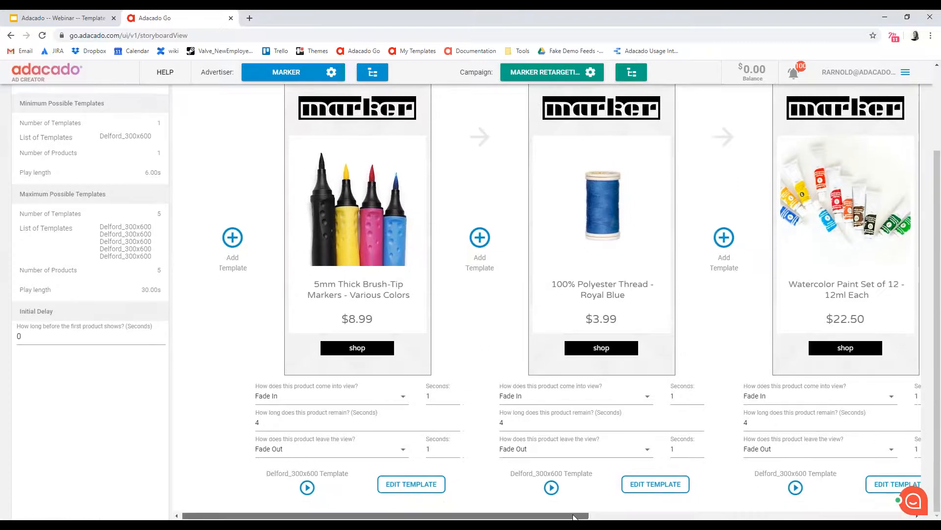
left_click_drag(574, 517, 898, 518)
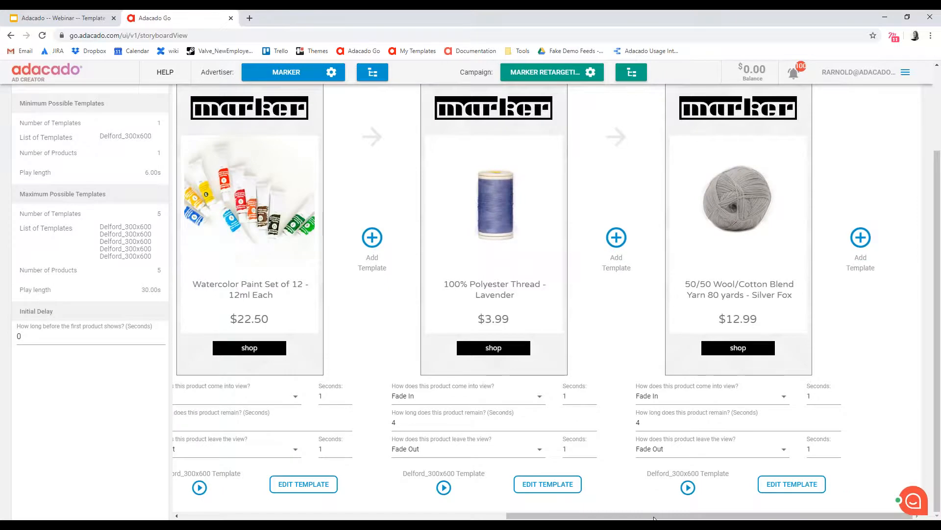
left_click_drag(653, 518, 321, 517)
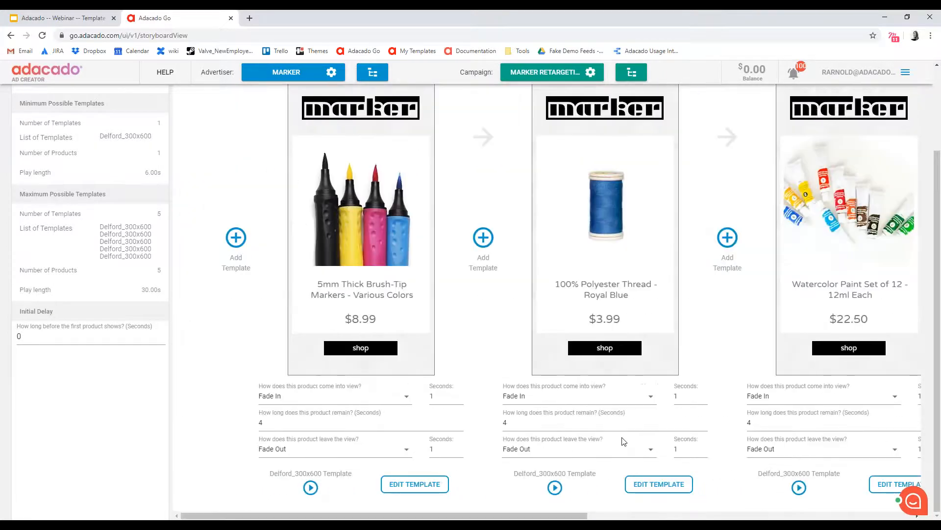
scroll(546, 294, "up", 2)
scroll(441, 367, "down", 2)
scroll(473, 370, "up", 1)
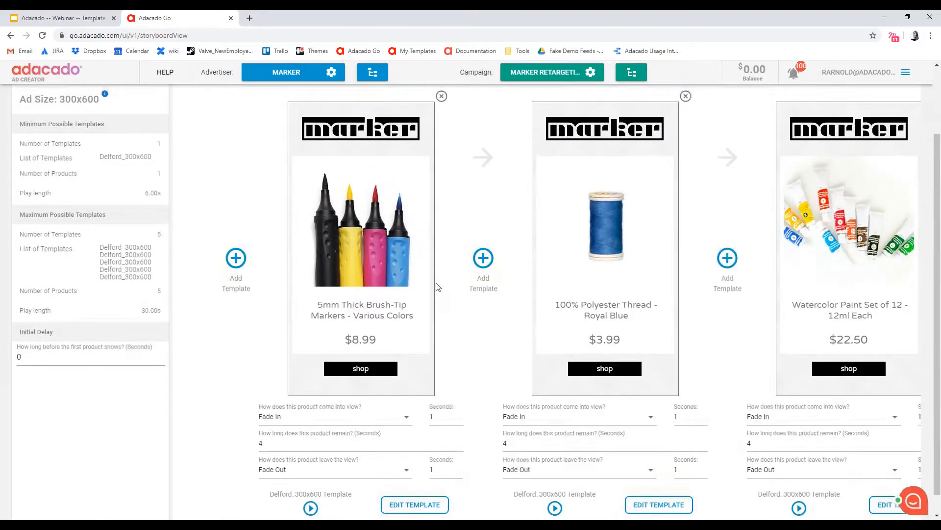
scroll(438, 287, "up", 1)
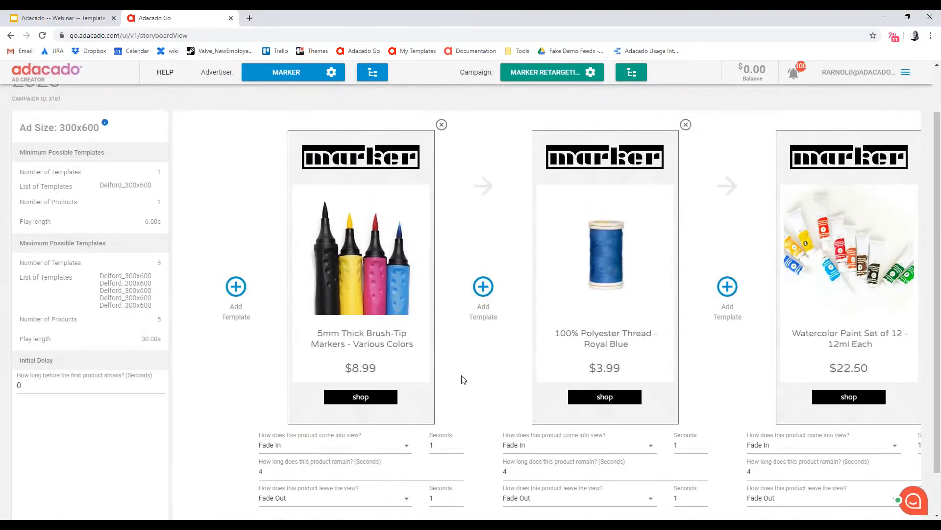
scroll(463, 380, "down", 1)
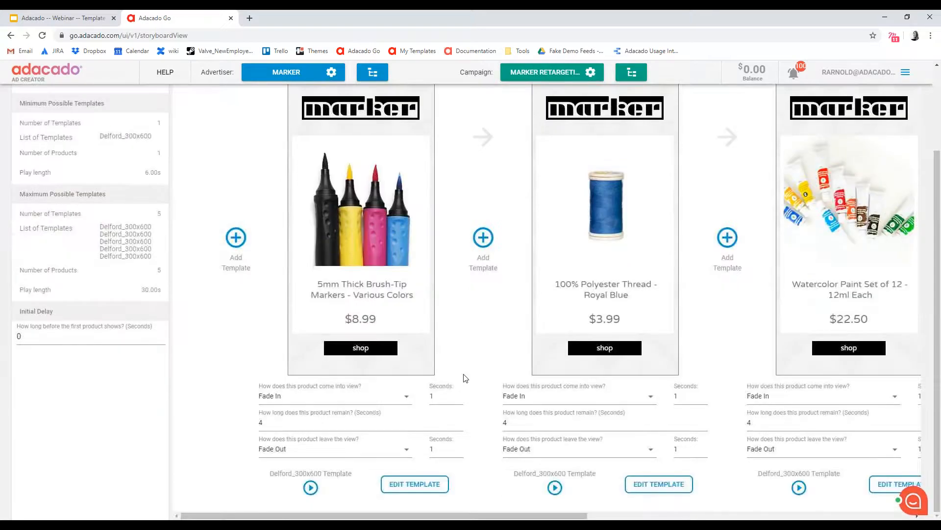
Reopen the first Delford_300x600 template for editing and replace its background image with the blue watercolor picture
left_click(415, 484)
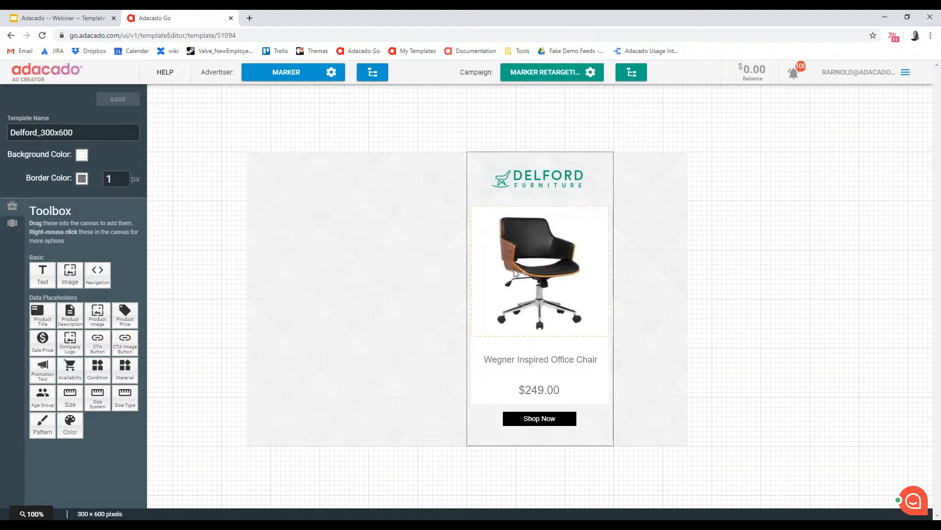
left_click(556, 187)
left_click(542, 230)
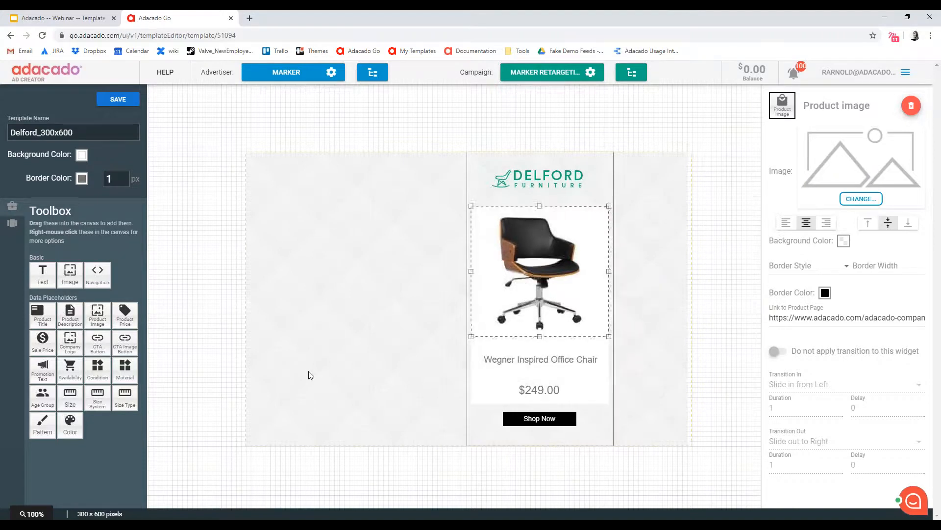
left_click(326, 316)
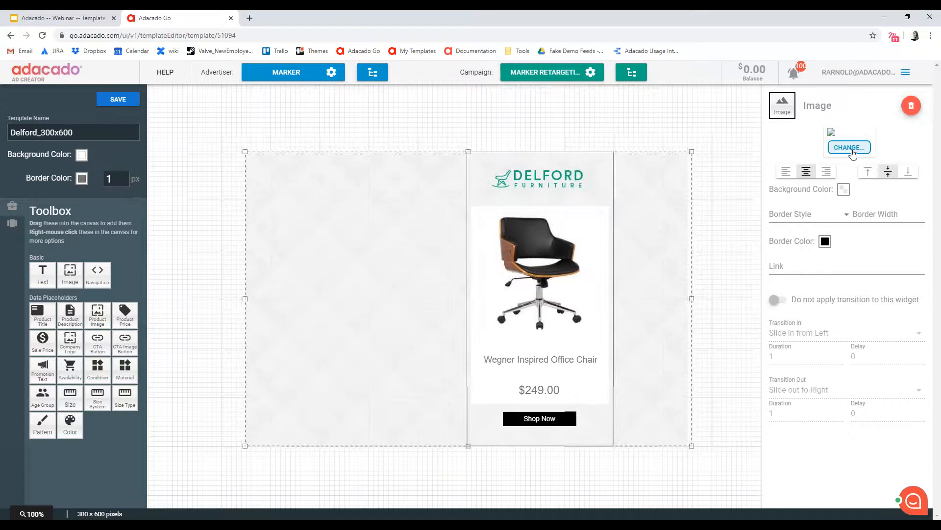
left_click(850, 147)
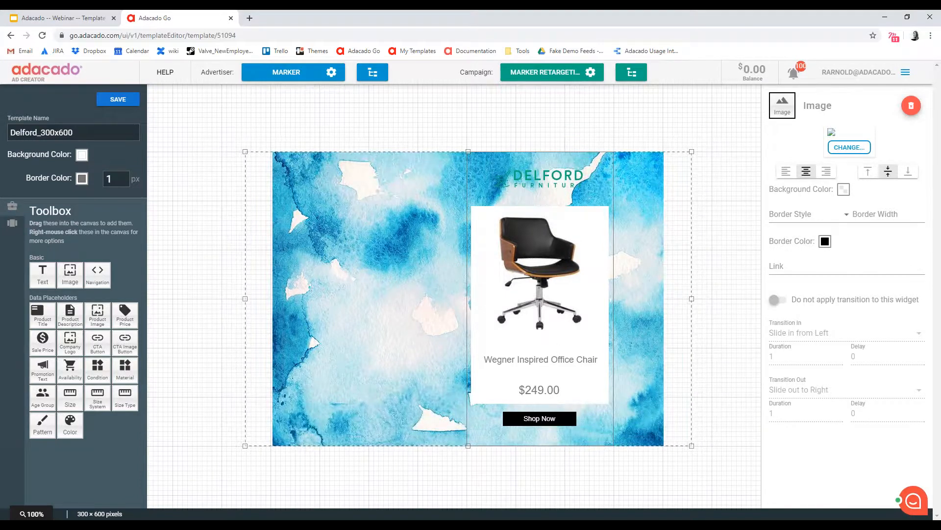
Enlarge the watercolor background slightly in height and shift it left so it fills the whole 300x600 ad area
mouse_move(408, 362)
left_mouse_down()
mouse_move(412, 345)
mouse_move(403, 387)
mouse_move(427, 378)
mouse_move(412, 369)
left_mouse_up()
left_click_drag(472, 157, 472, 143)
left_click_drag(437, 279, 407, 280)
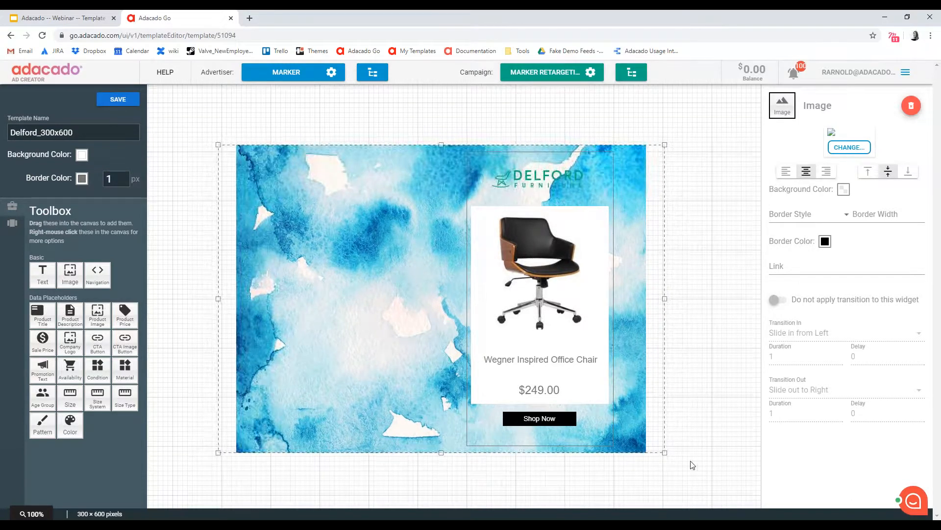
left_click(722, 371)
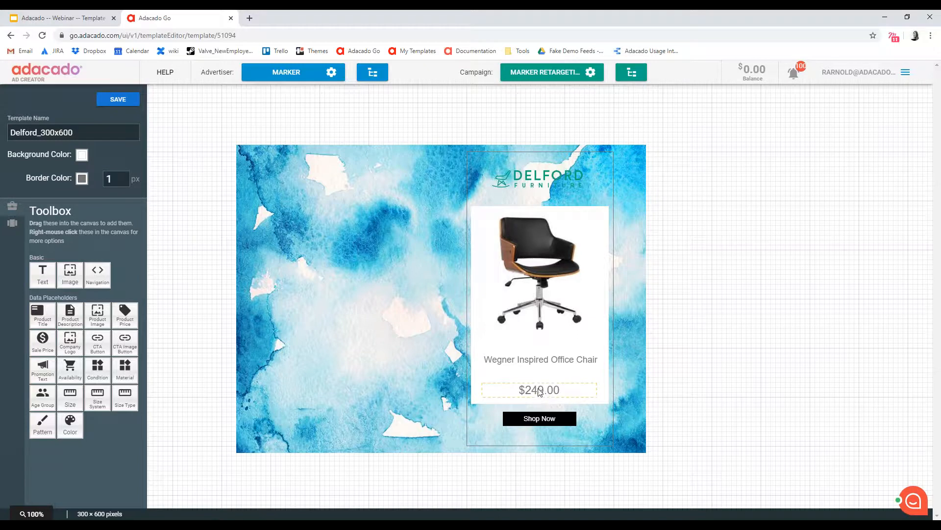
Delete the product price element and extend the product title box downward into the freed space
left_click(552, 392)
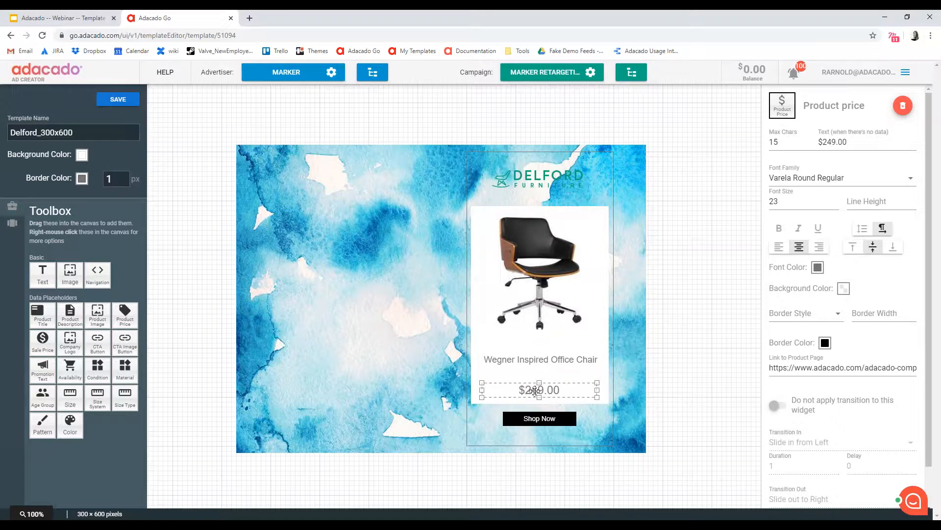
left_click(902, 107)
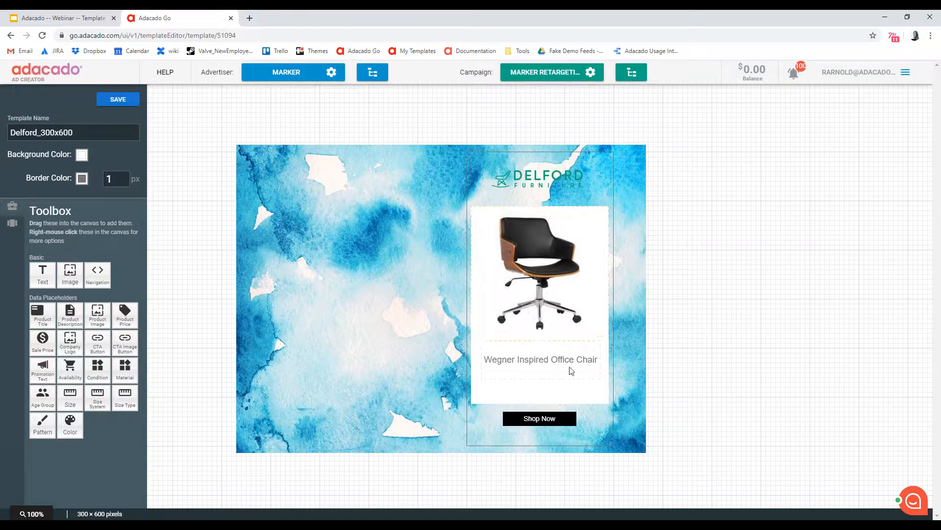
left_click(500, 350)
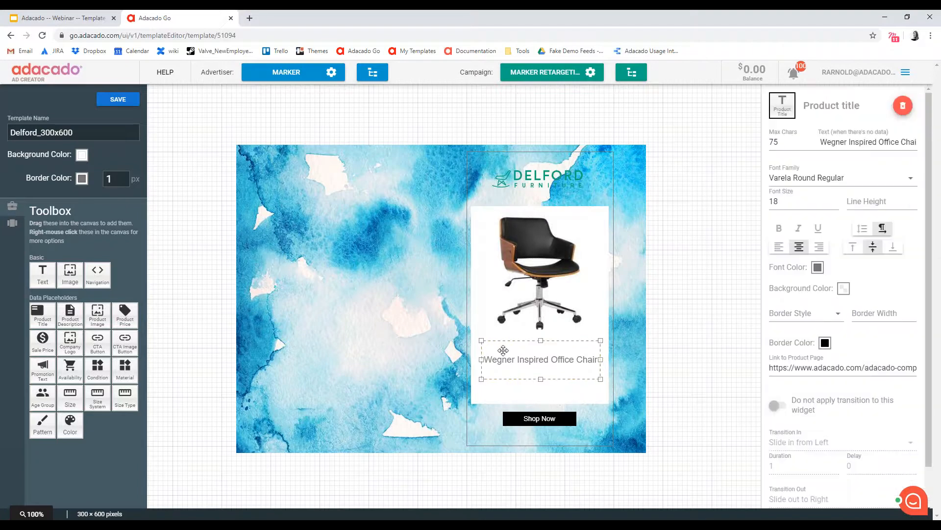
left_click(538, 309)
left_click(563, 363)
left_click_drag(541, 379, 540, 400)
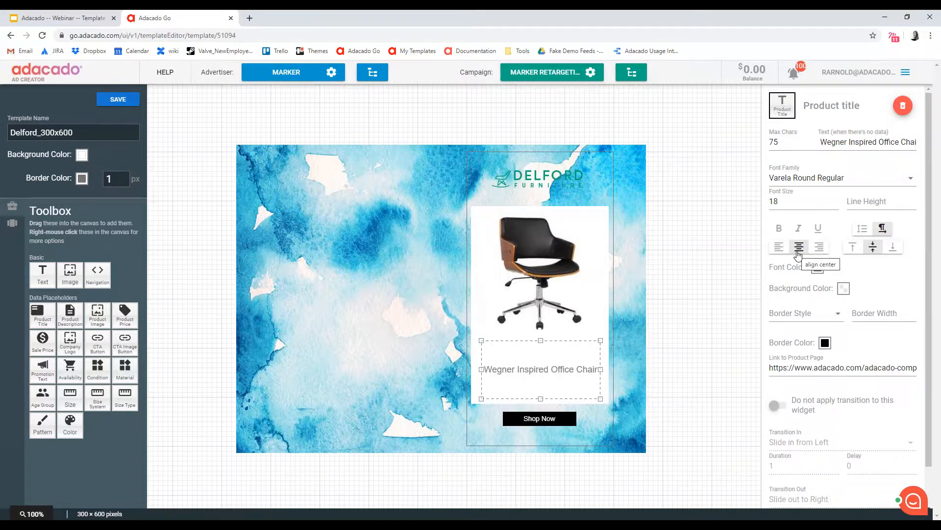
Try the horizontal and vertical alignment options on the product title, ending on center and middle
left_click(778, 247)
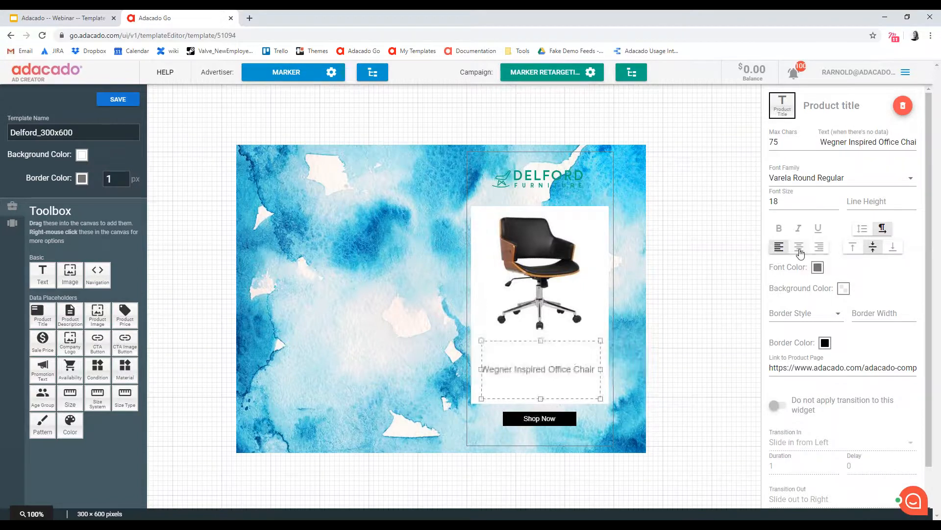
left_click(817, 249)
left_click(799, 247)
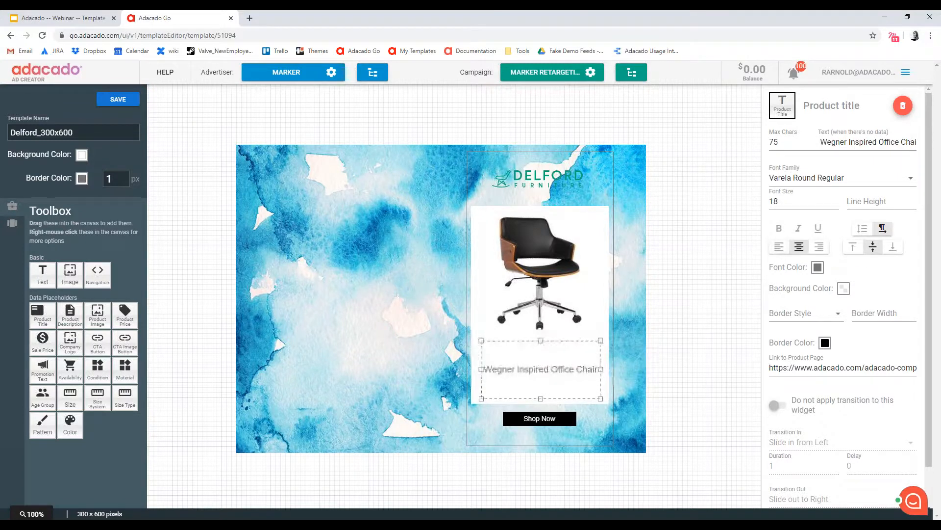
left_click(853, 246)
left_click(875, 250)
left_click(893, 246)
left_click(873, 246)
Set the product title's font color to black (000000)
left_click(817, 269)
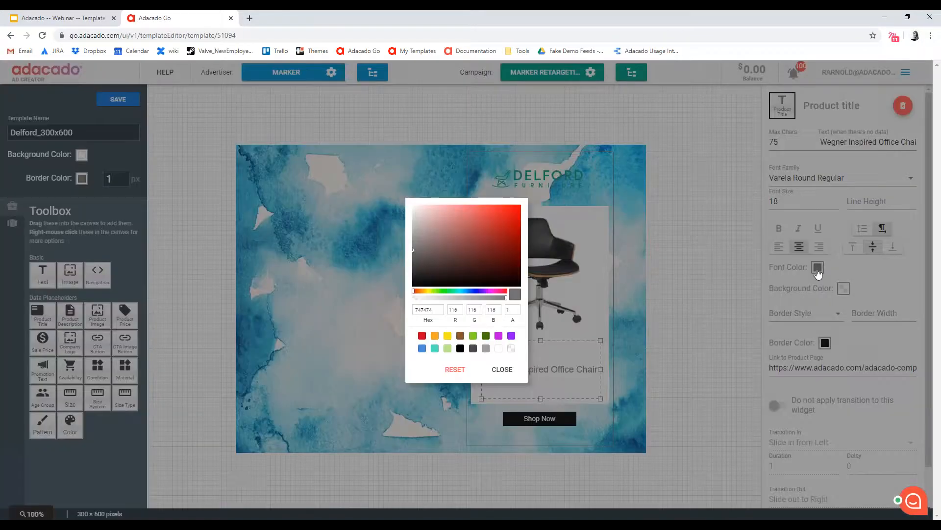
left_click(460, 349)
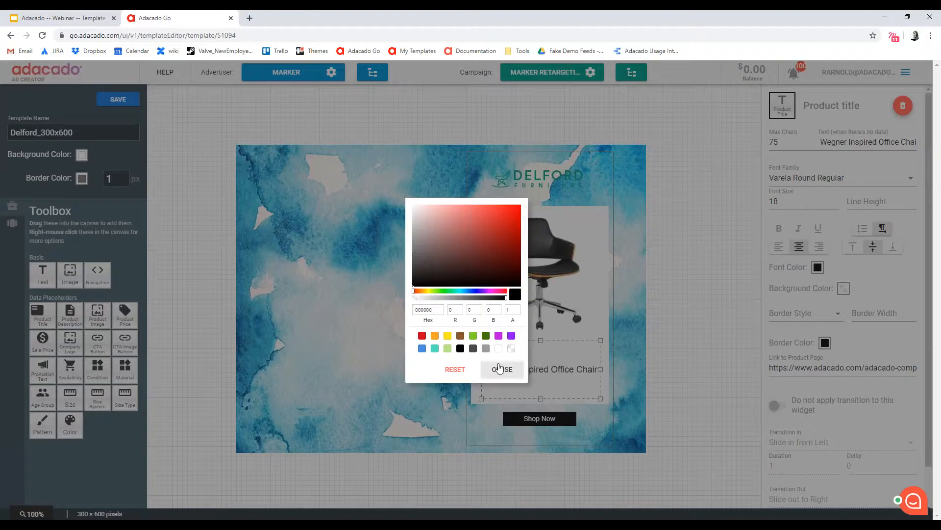
left_click(503, 371)
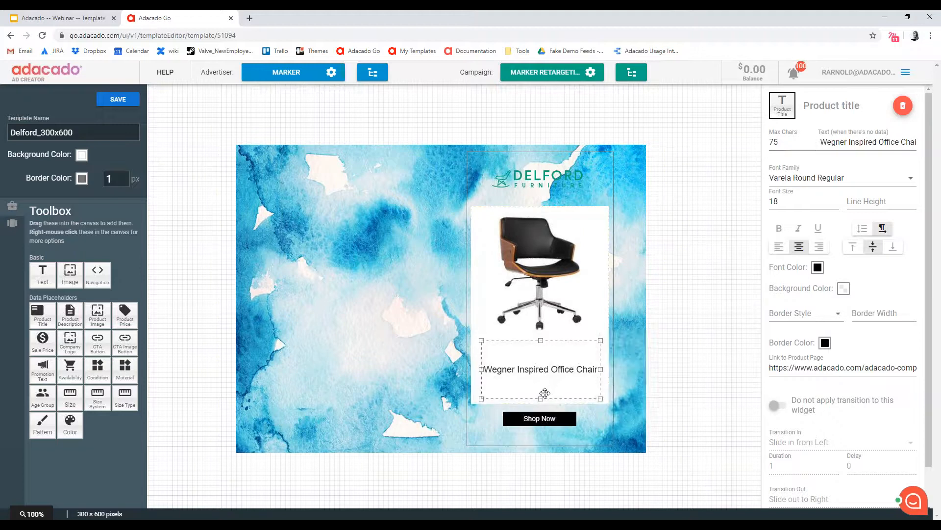
mouse_move(541, 399)
left_mouse_down()
mouse_move(541, 382)
mouse_move(540, 398)
left_mouse_up()
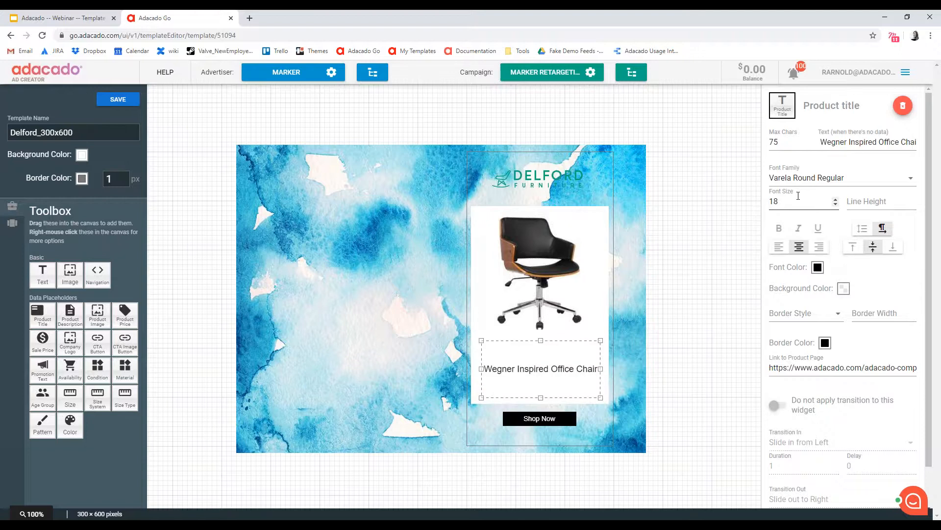
left_click(595, 335)
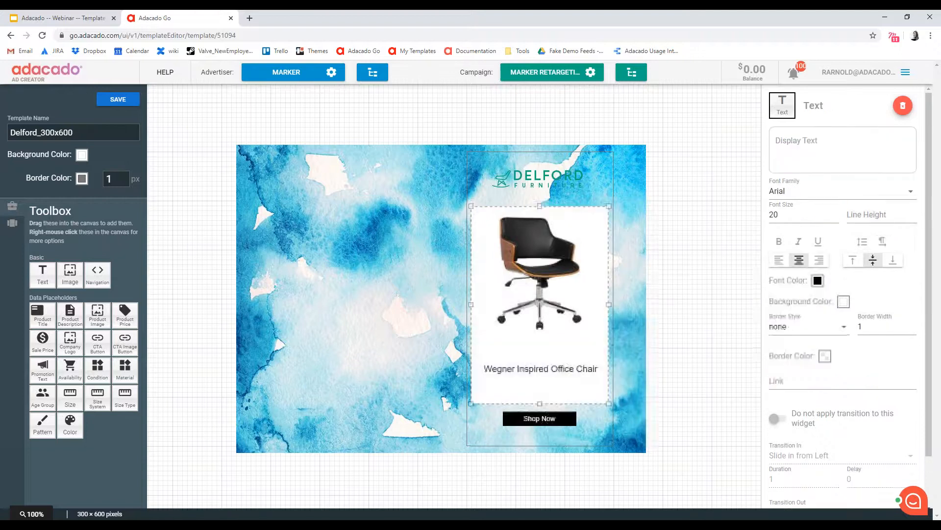
left_click(686, 343)
left_click(553, 371)
mouse_move(540, 397)
left_mouse_down()
mouse_move(550, 361)
mouse_move(545, 399)
left_mouse_up()
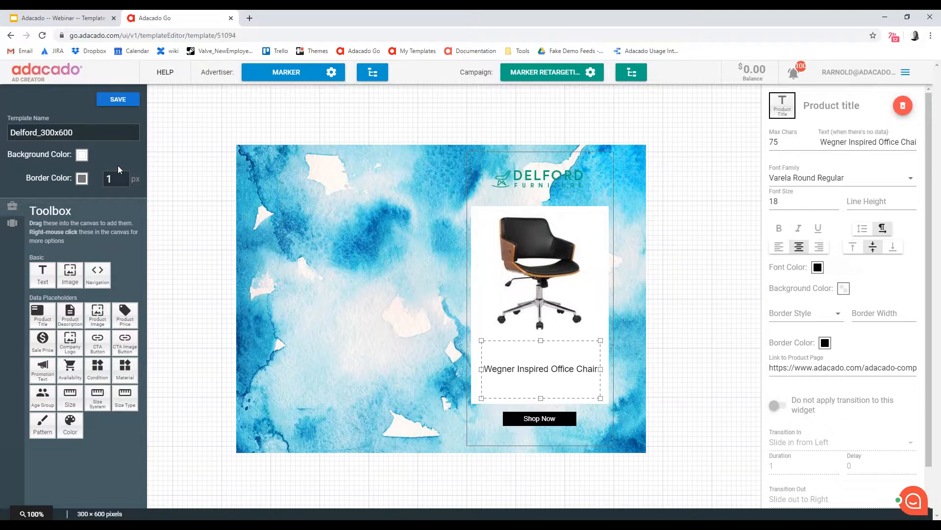
Try a thicker template border and set its width back to 1 px
left_click(364, 207)
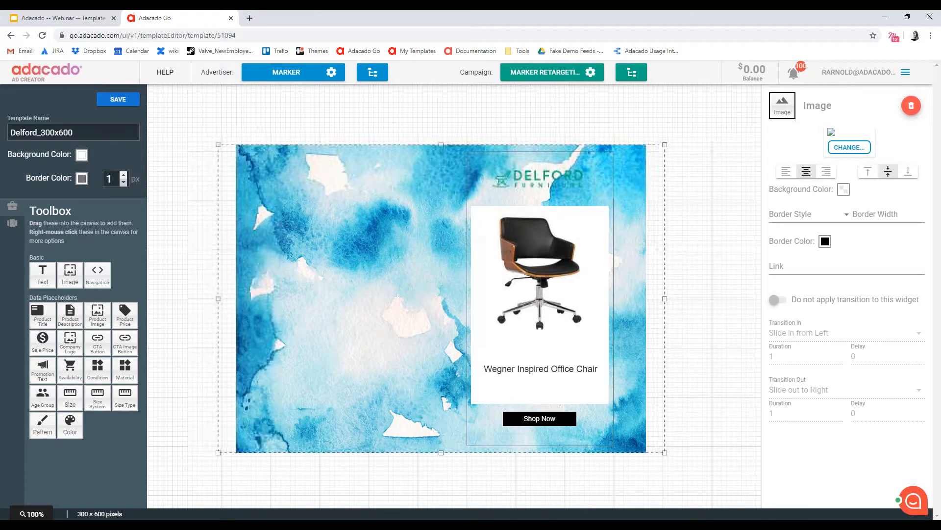
left_click(123, 175)
left_click(124, 176)
left_click(123, 176)
left_click(123, 182)
left_click(124, 181)
left_click(124, 182)
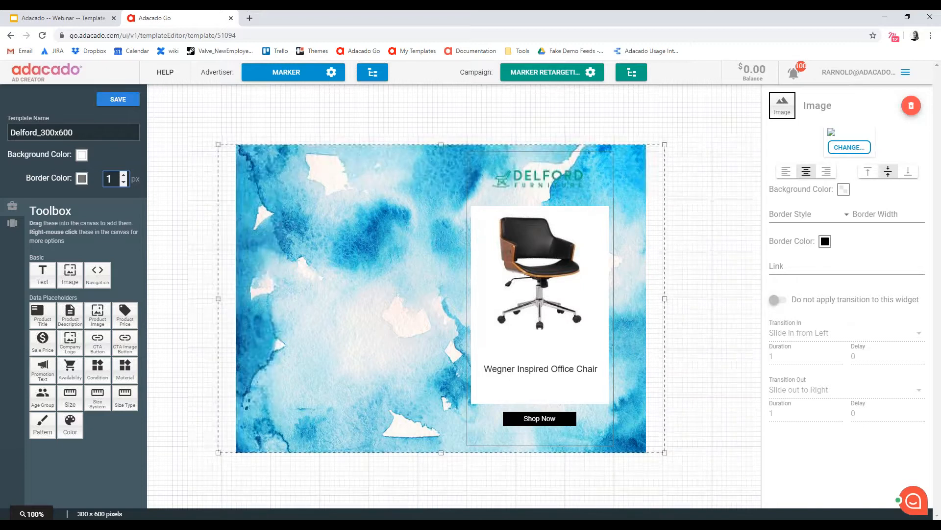
Save the template and return to the 300x600 storyboard to check the new styling on the product frames
left_click(118, 99)
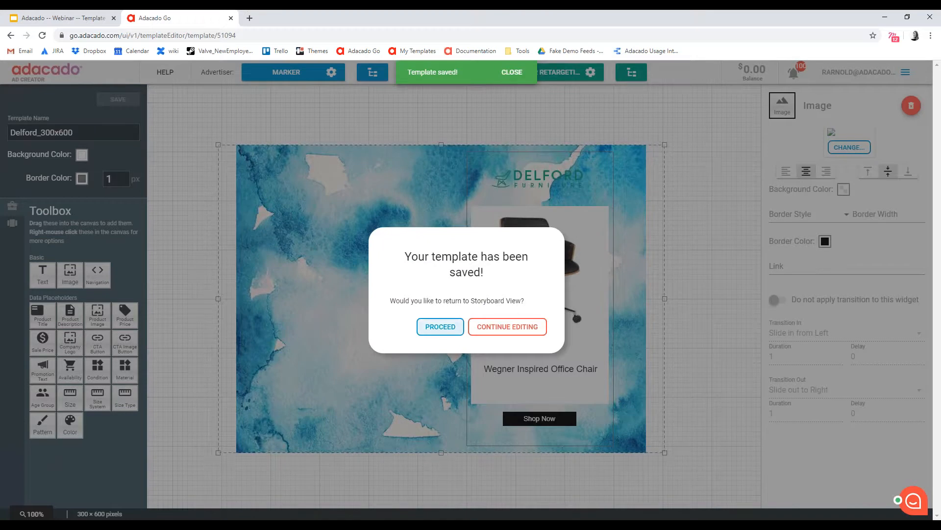
left_click(440, 326)
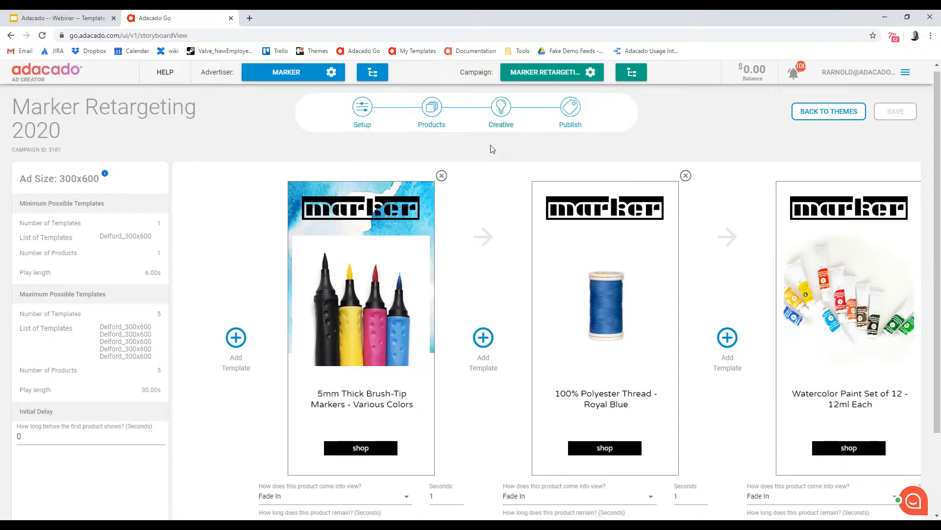
scroll(493, 149, "down", 1)
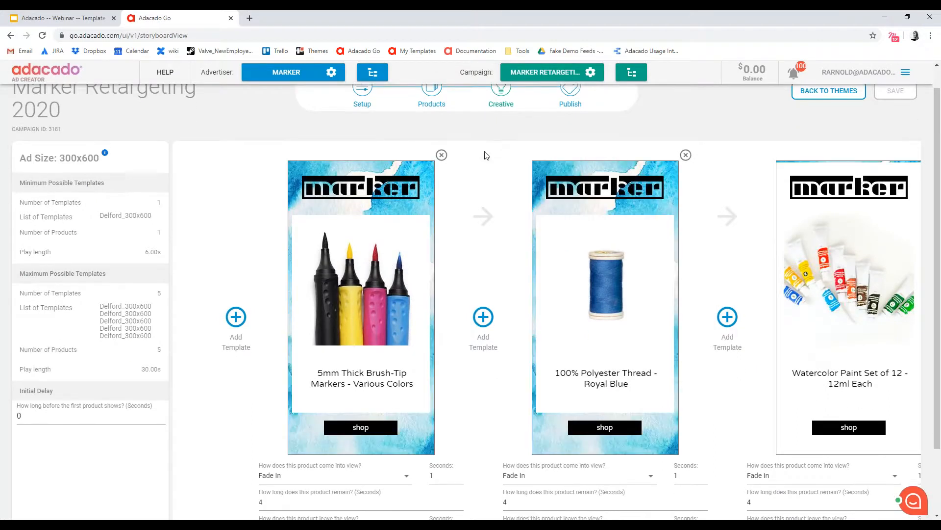
scroll(440, 170, "down", 3)
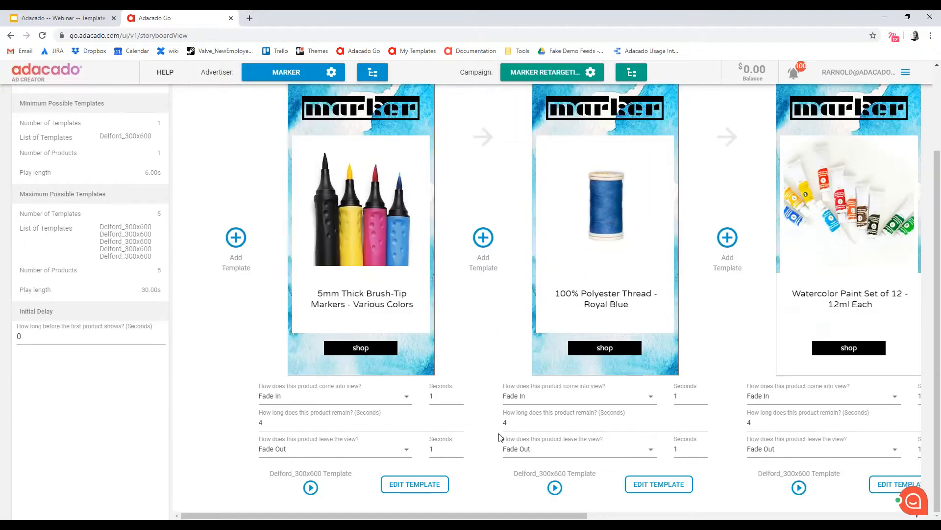
left_click_drag(506, 518, 611, 431)
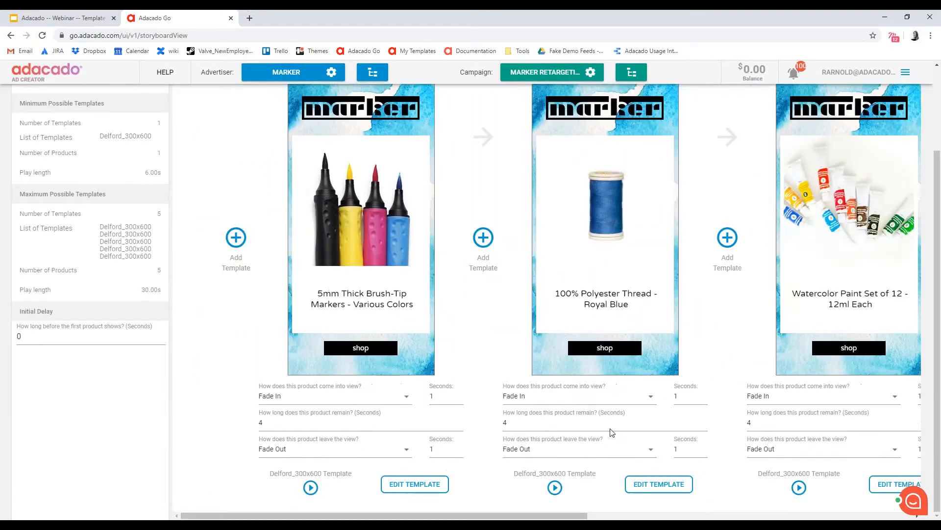
scroll(425, 399, "up", 1)
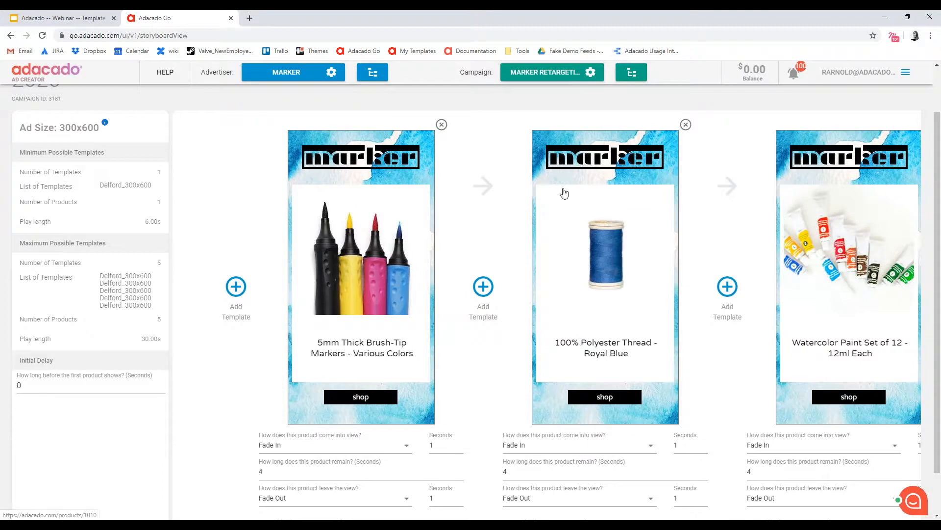
scroll(564, 194, "up", 1)
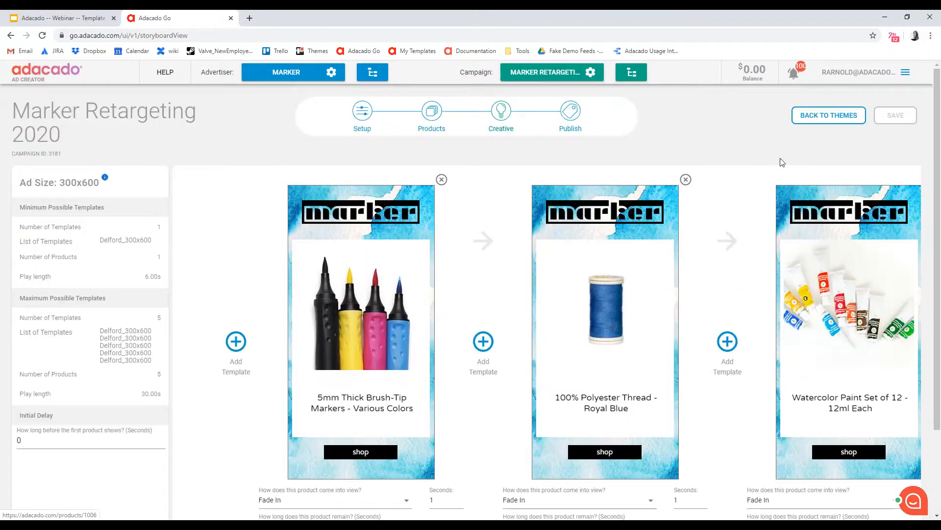
Go back to the Delford theme overview and compare the restyled 300x600 ad preview with the other sizes
left_click(830, 119)
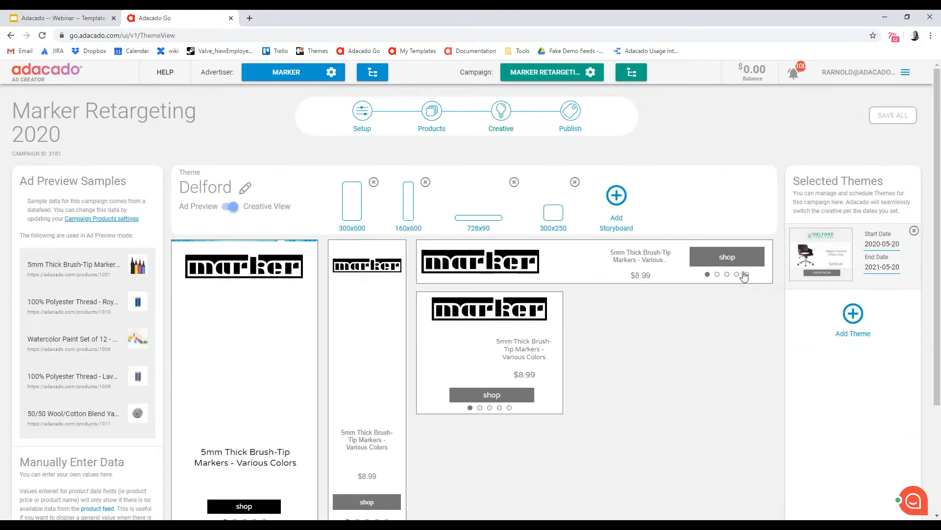
scroll(519, 412, "down", 2)
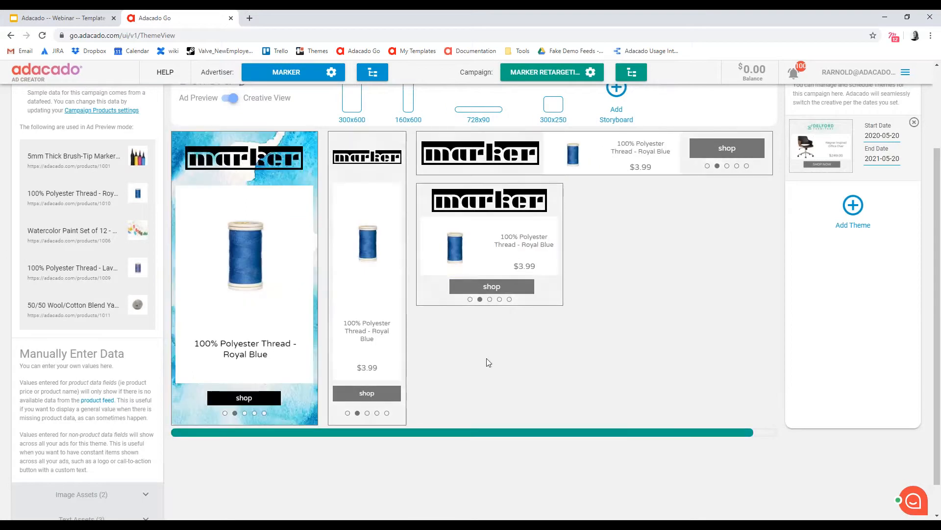
scroll(497, 388, "up", 1)
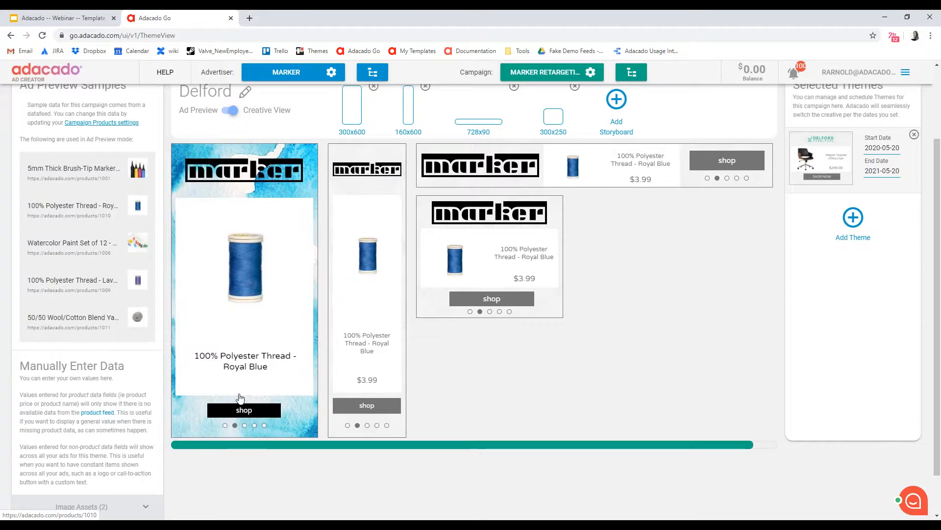
scroll(497, 403, "up", 1)
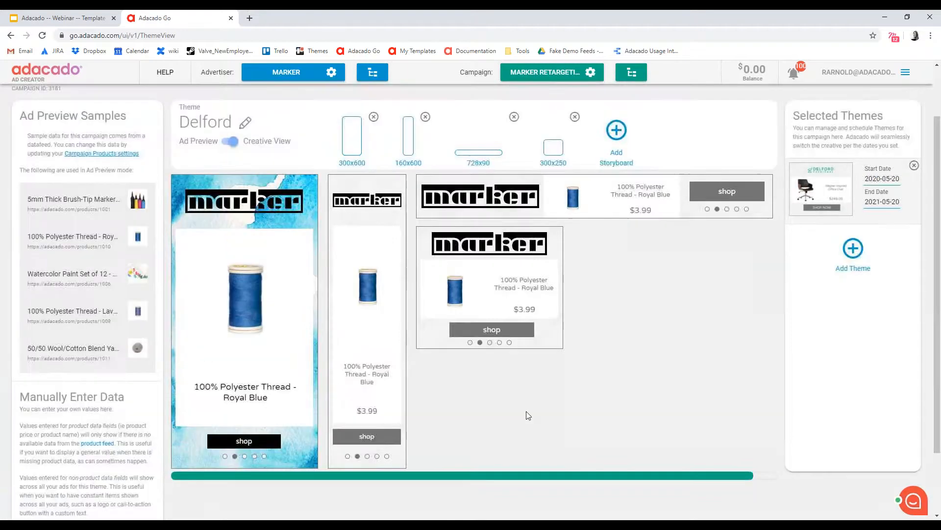